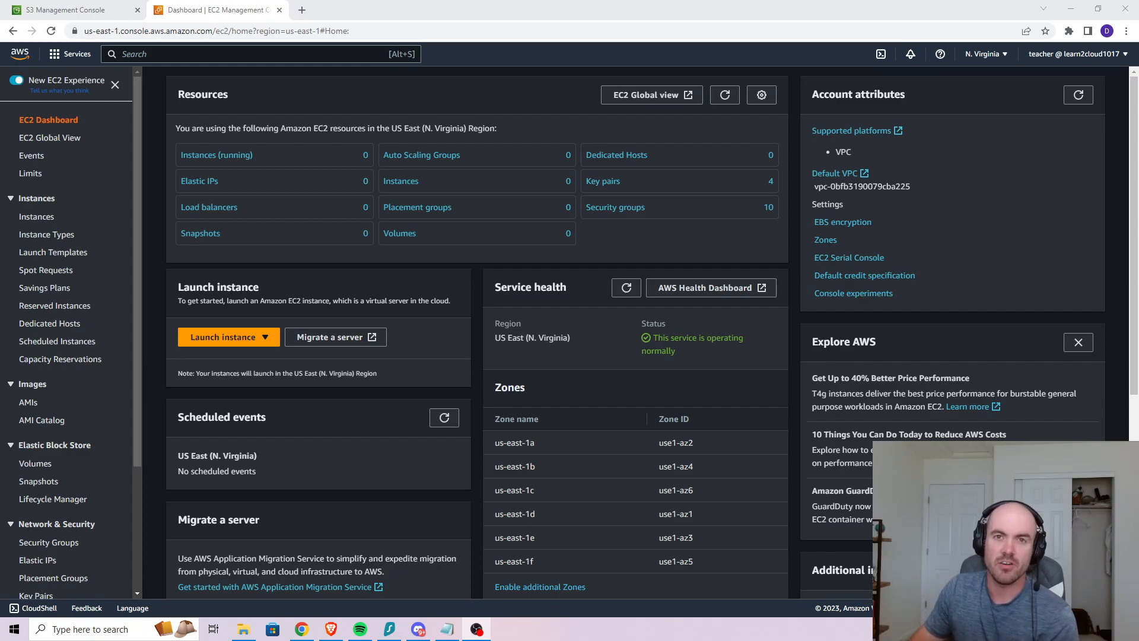
Open the Elastic Block Store volumes list and check whether the region contains any volumes.
click(604, 11)
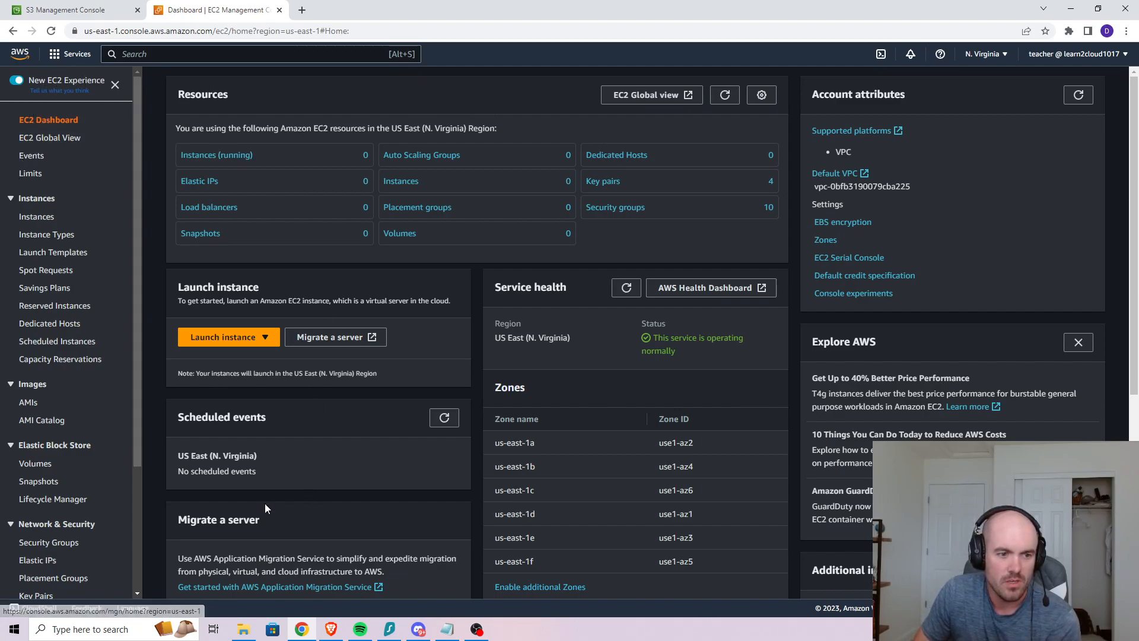
click(34, 464)
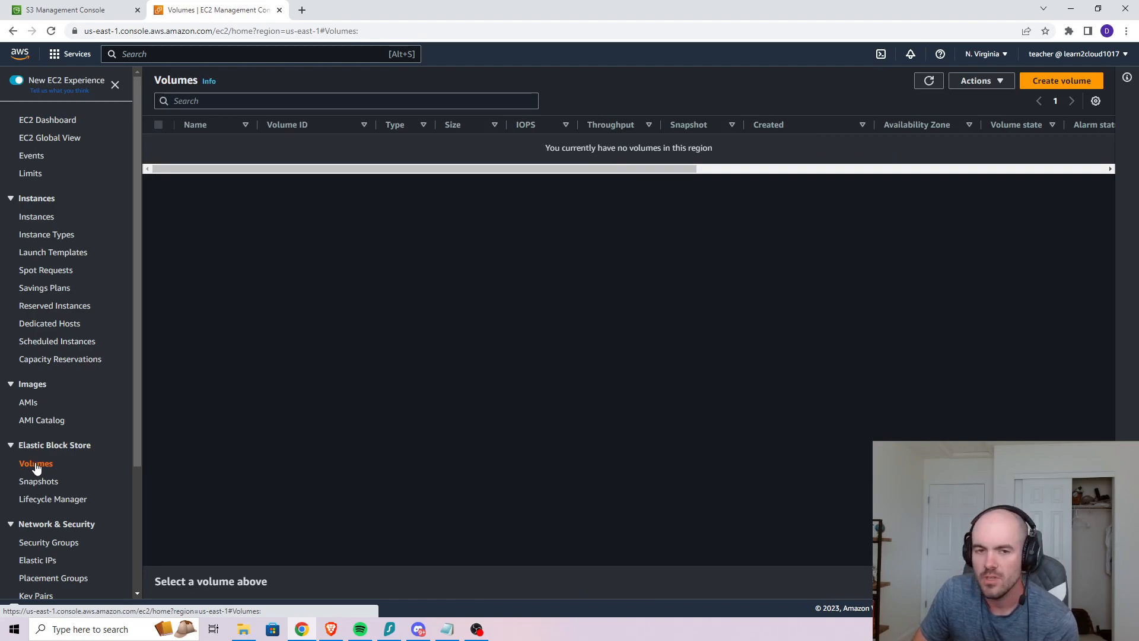
drag(547, 151, 797, 150)
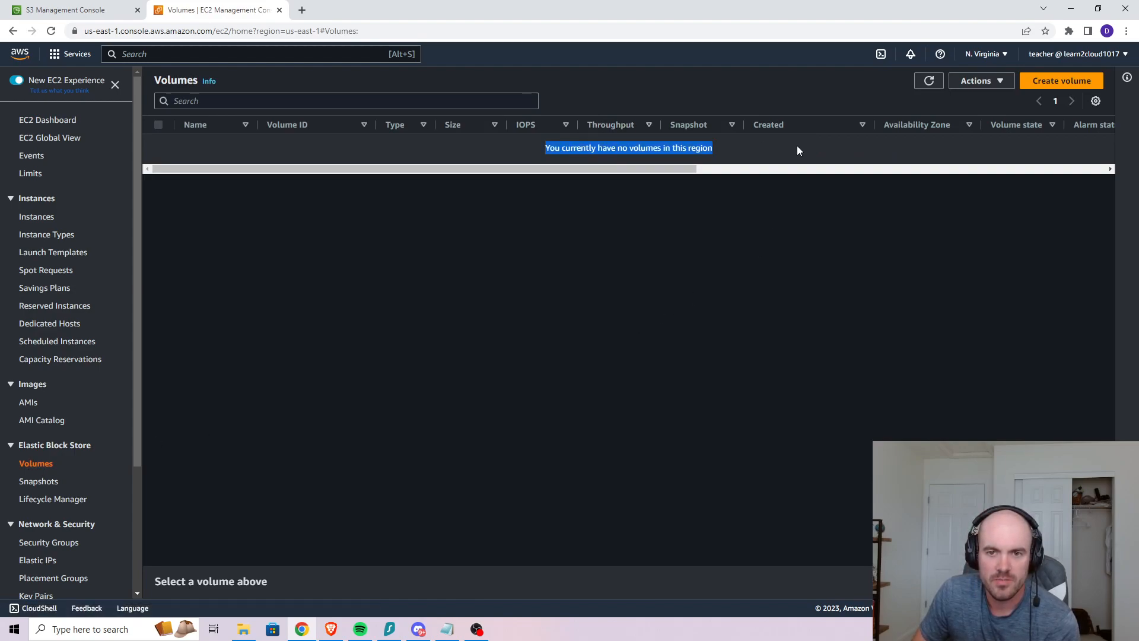
click(797, 146)
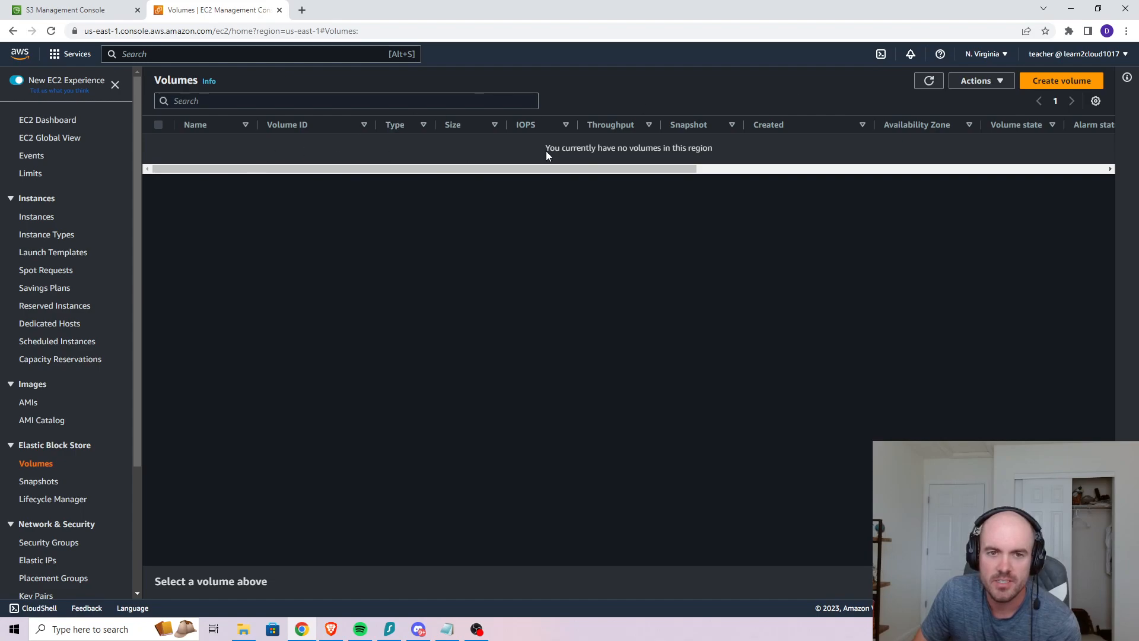
drag(538, 148, 831, 145)
click(831, 147)
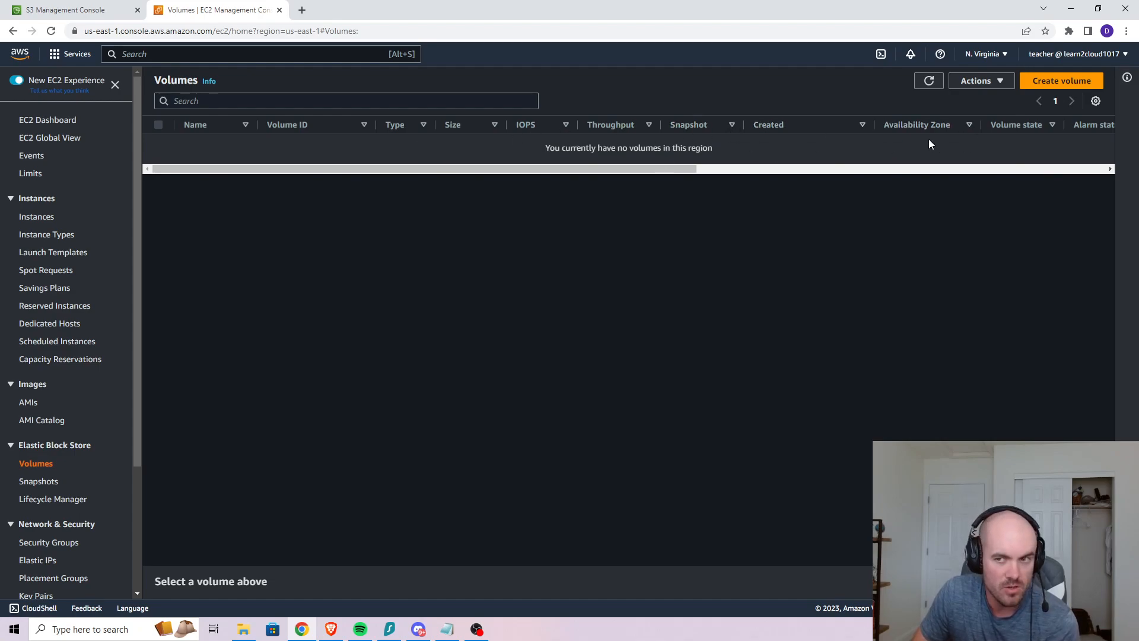
Start creating a new EBS volume, enable its encryption and choose (default) aws/ebs as the KMS key.
click(1062, 83)
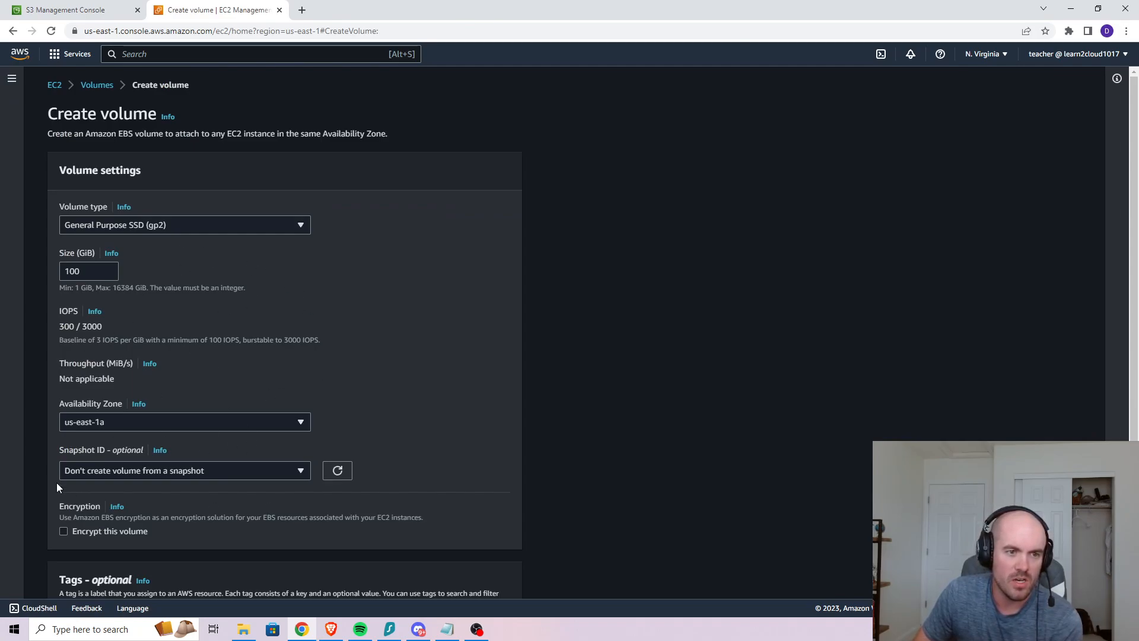
scroll(443, 244, down, 2)
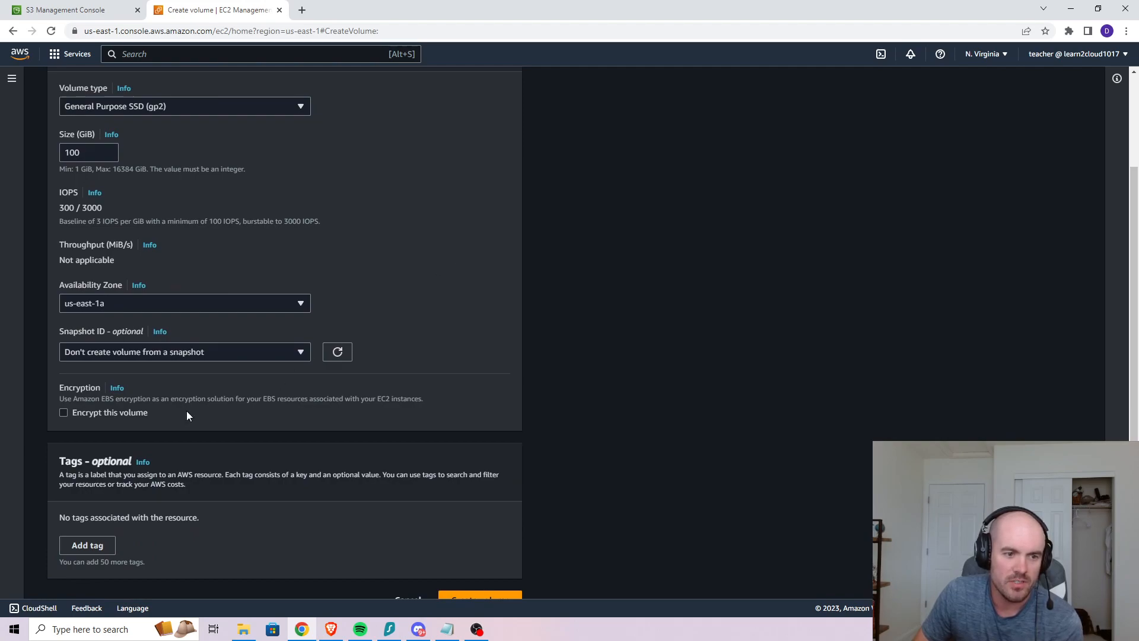
drag(61, 399, 563, 398)
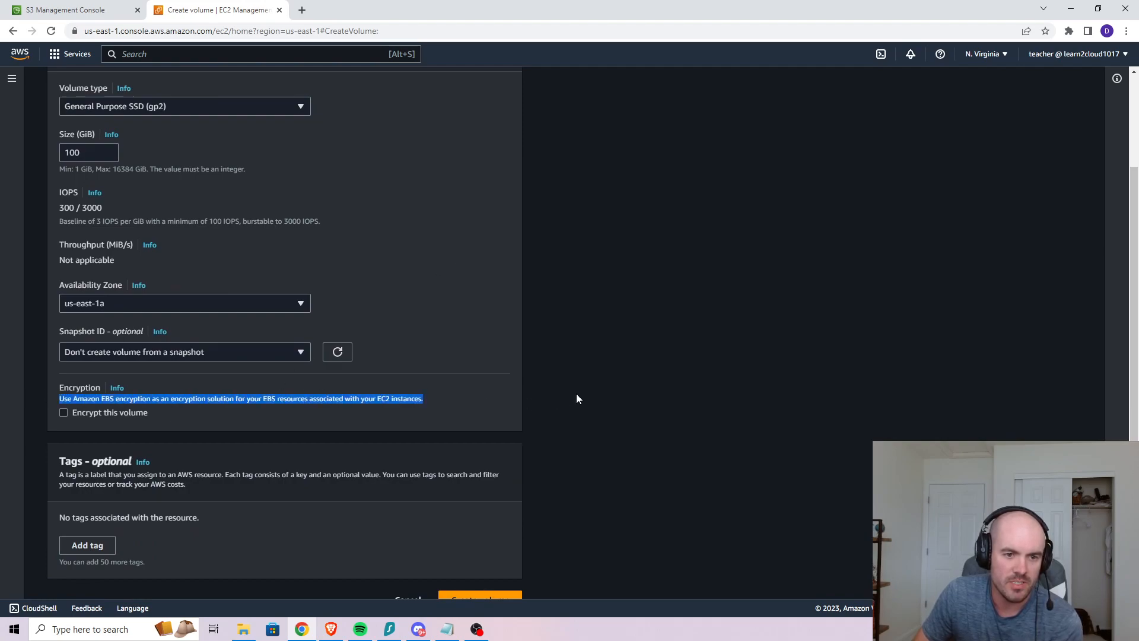
click(161, 421)
click(64, 412)
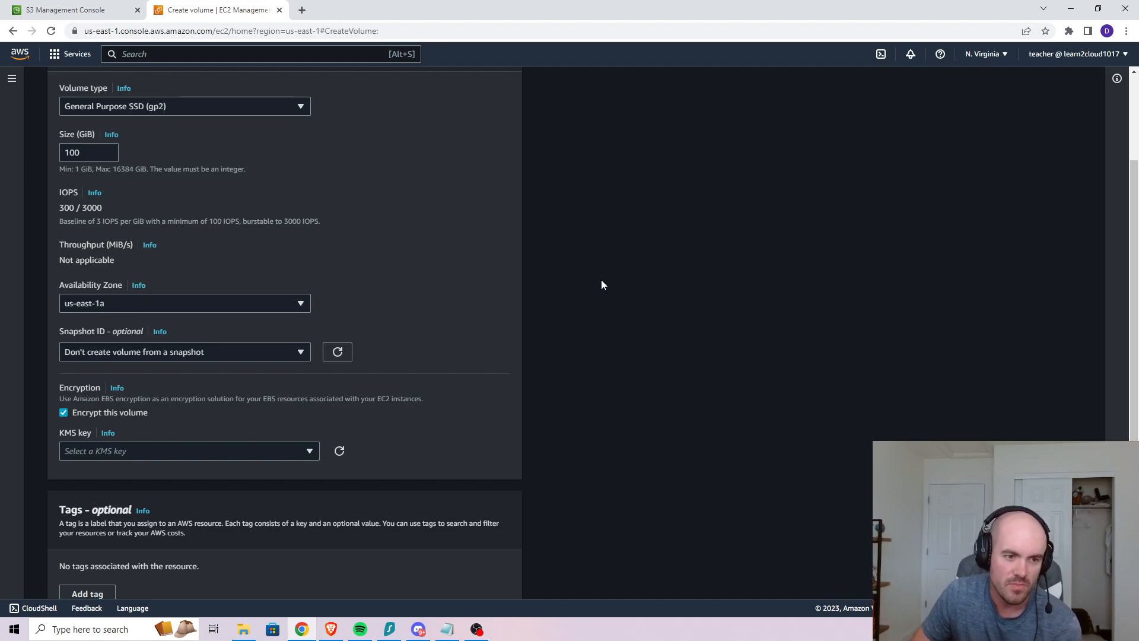
scroll(600, 279, down, 1)
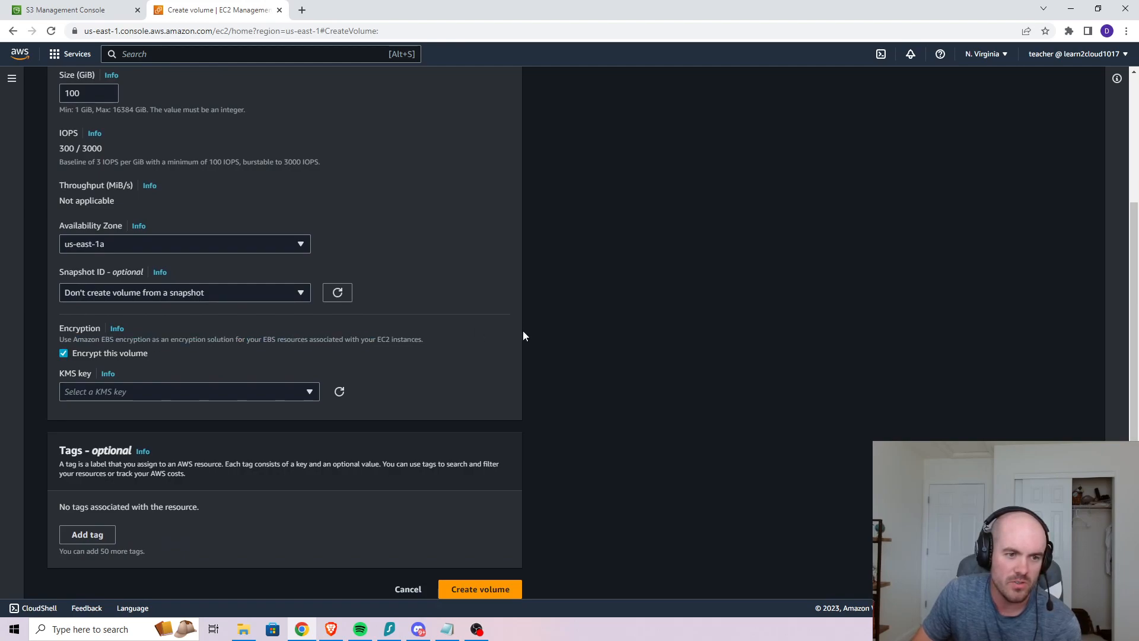
click(159, 394)
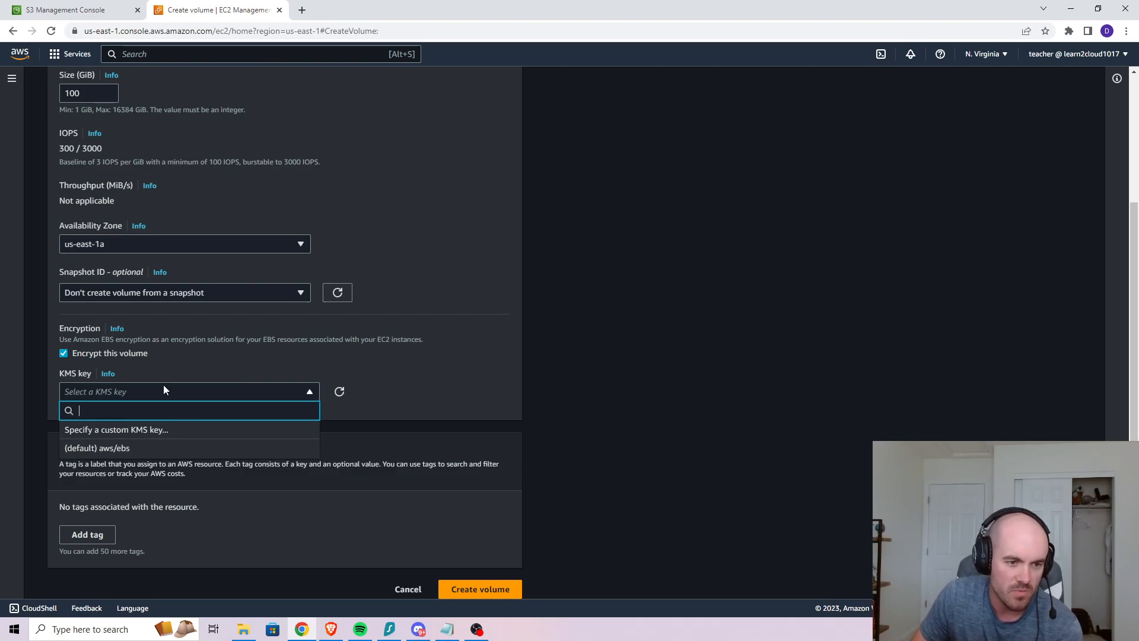
click(178, 447)
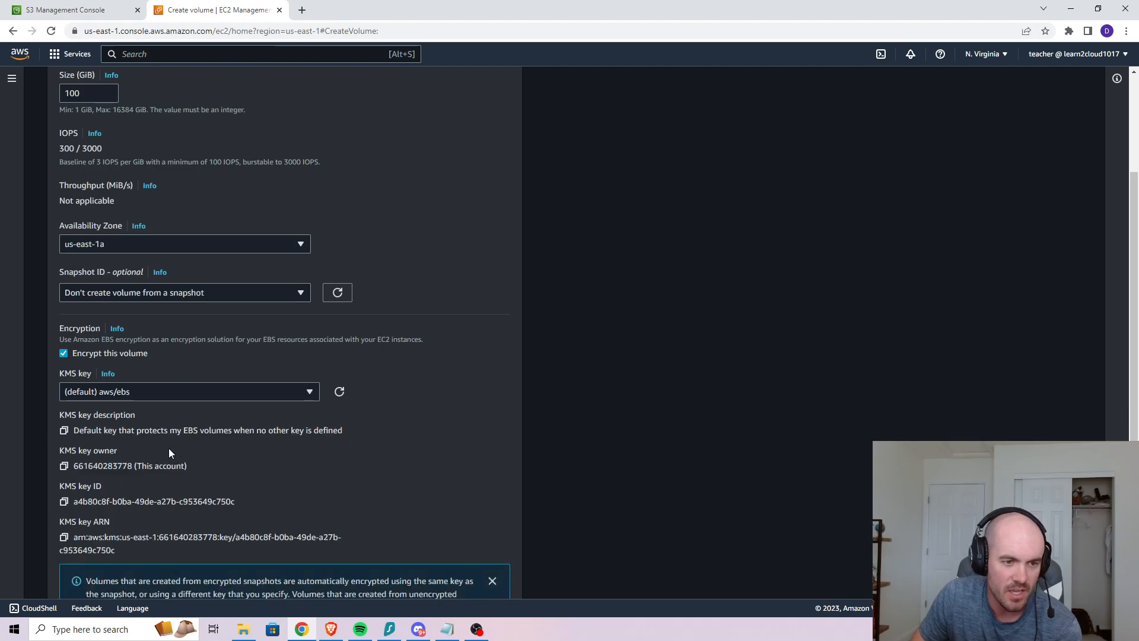
Examine the selected KMS key's description, owner, ID and ARN and the note on encrypted snapshots.
scroll(518, 376, down, 2)
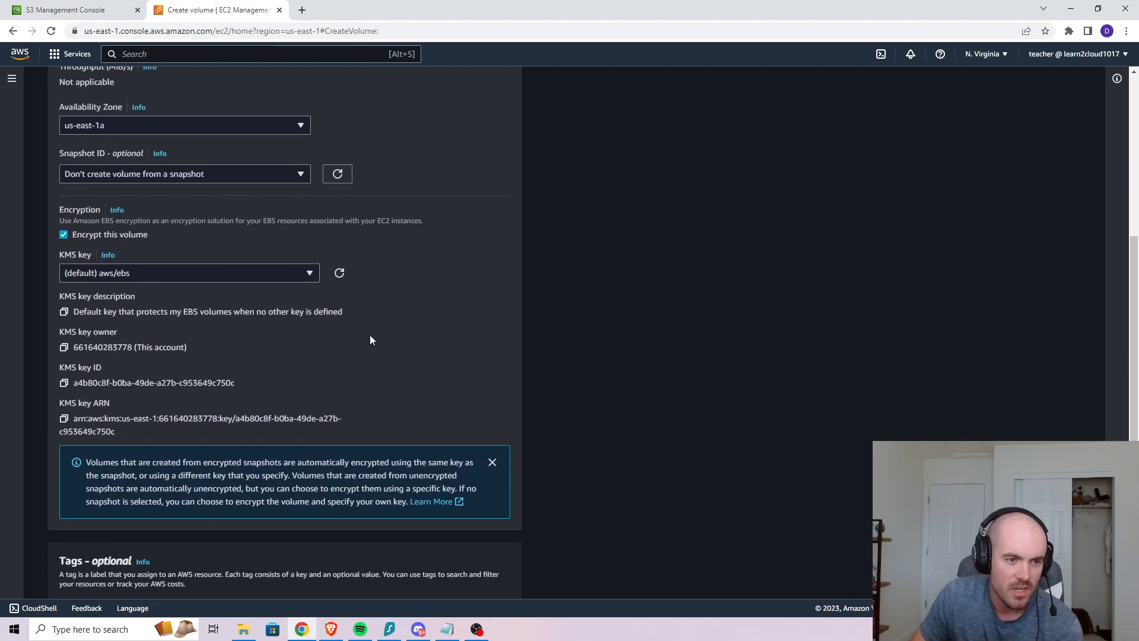
drag(72, 383, 236, 383)
drag(88, 420, 296, 422)
drag(75, 346, 420, 356)
click(642, 344)
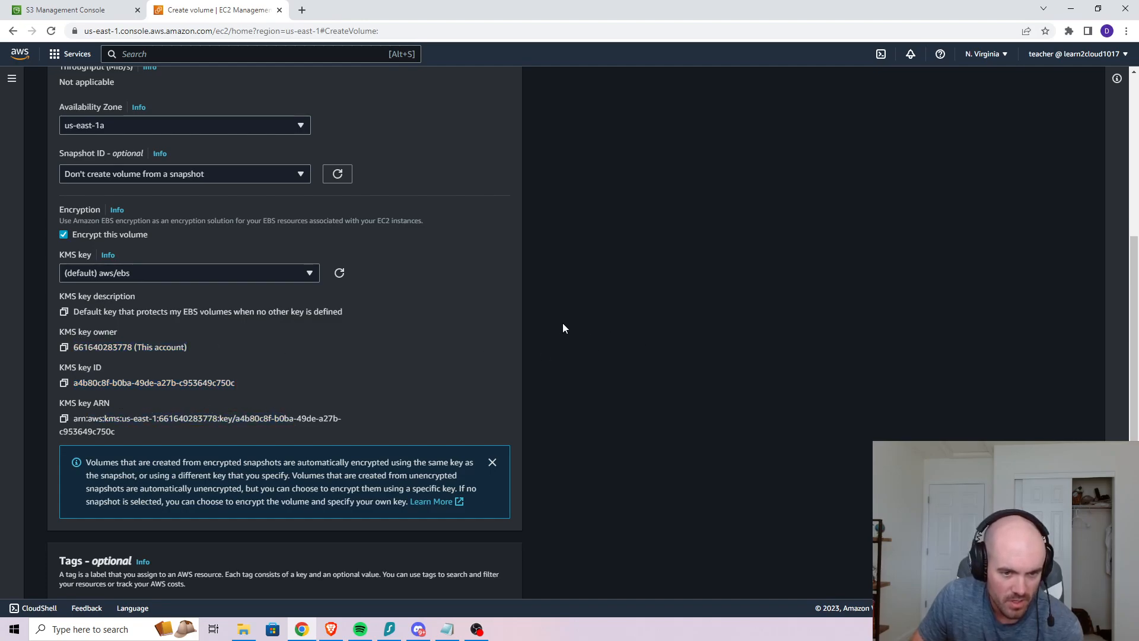
scroll(562, 319, down, 1)
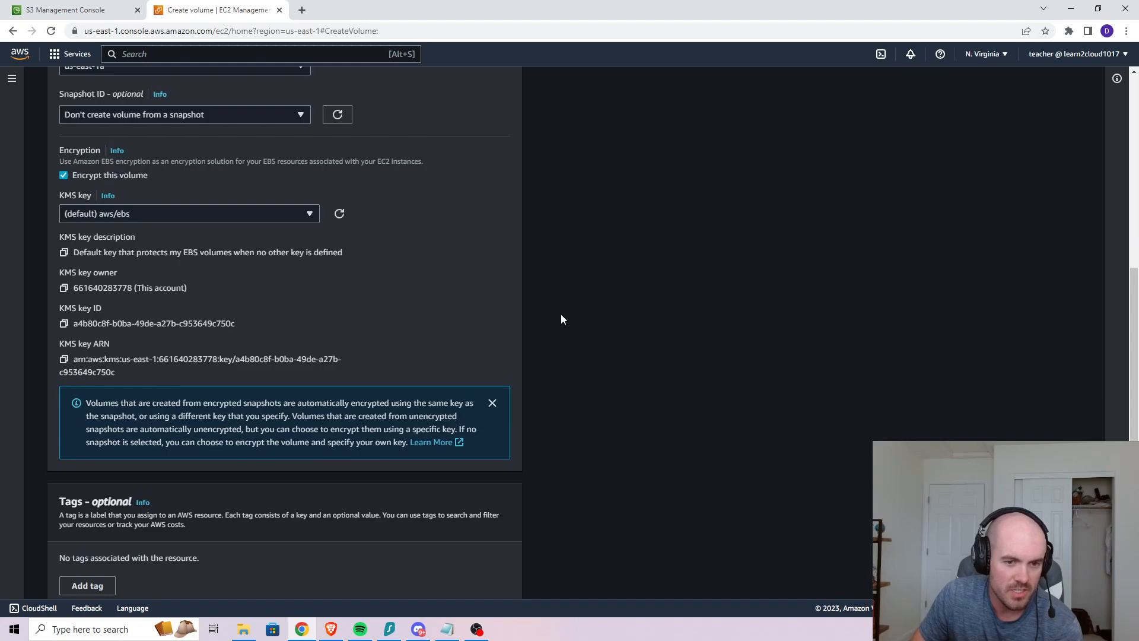
scroll(562, 319, up, 1)
scroll(560, 319, up, 1)
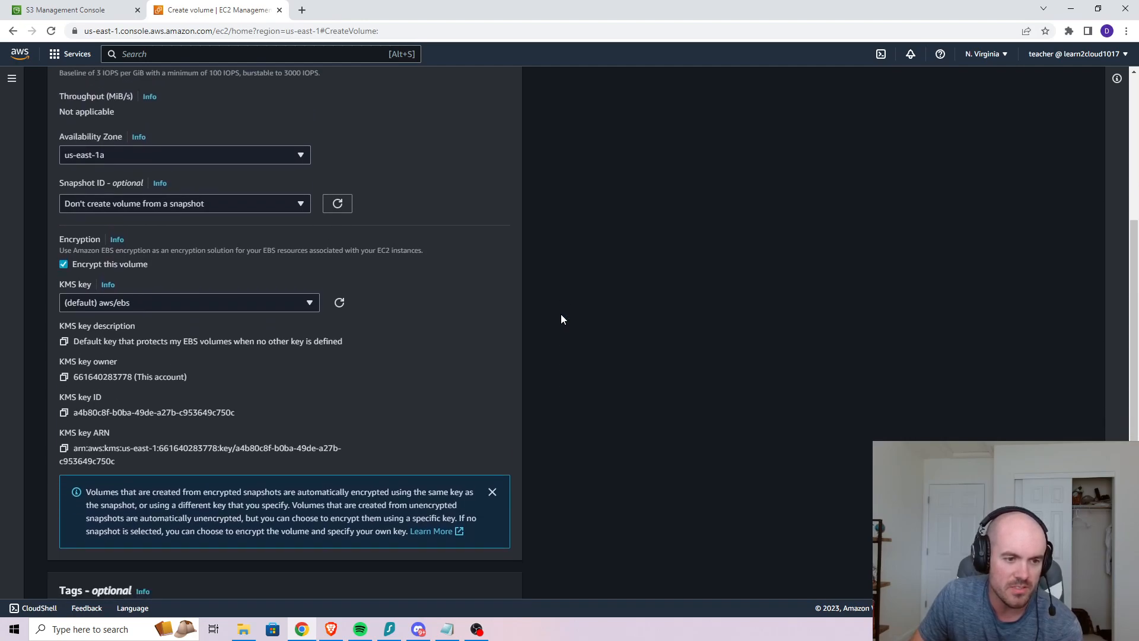
scroll(560, 319, down, 1)
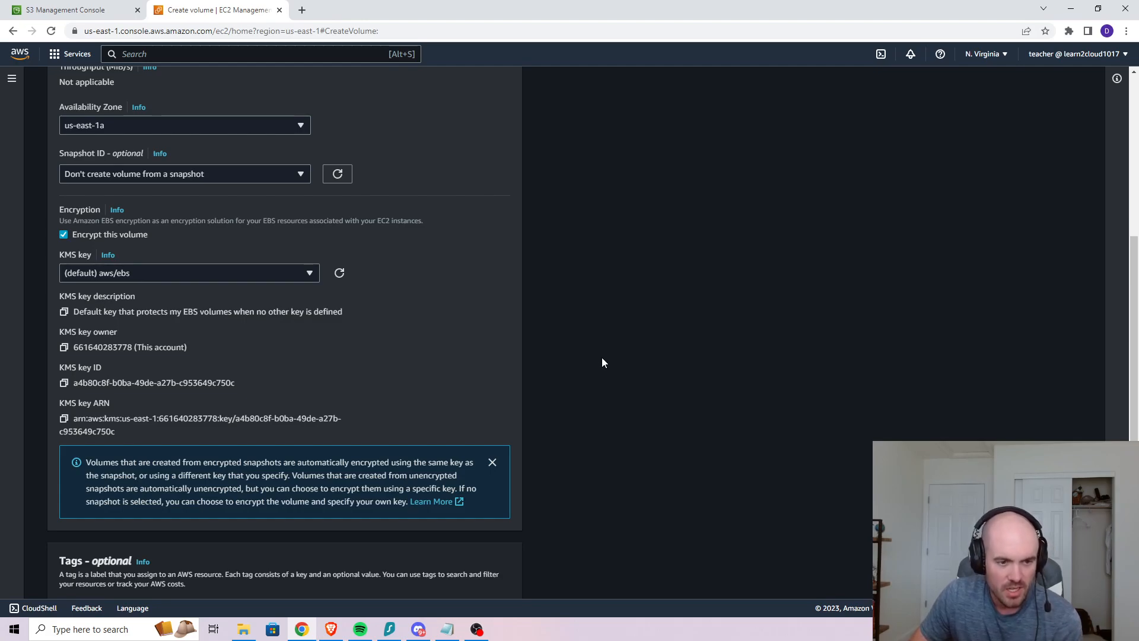
Check the available KMS keys, keep (default) aws/ebs, and create the encrypted volume.
click(178, 273)
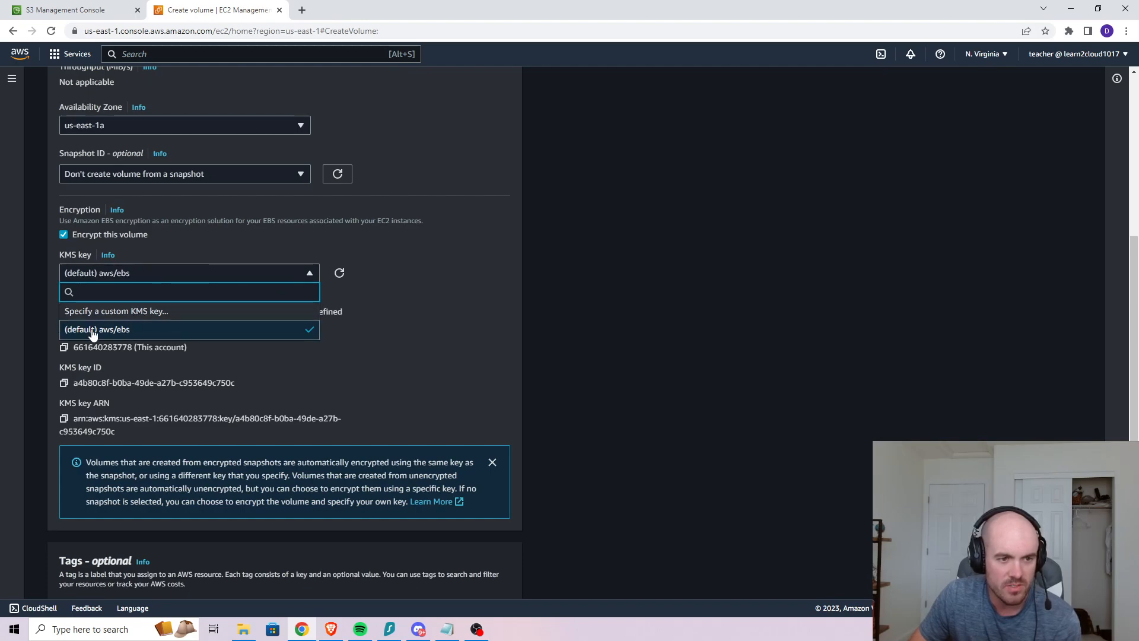
click(674, 344)
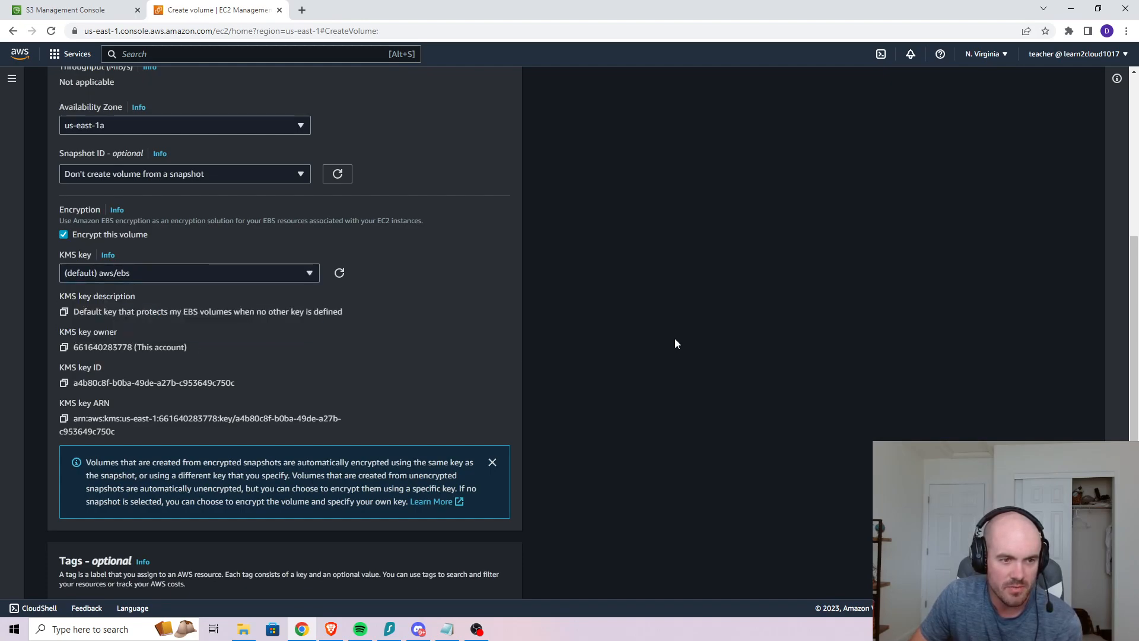
scroll(629, 294, down, 2)
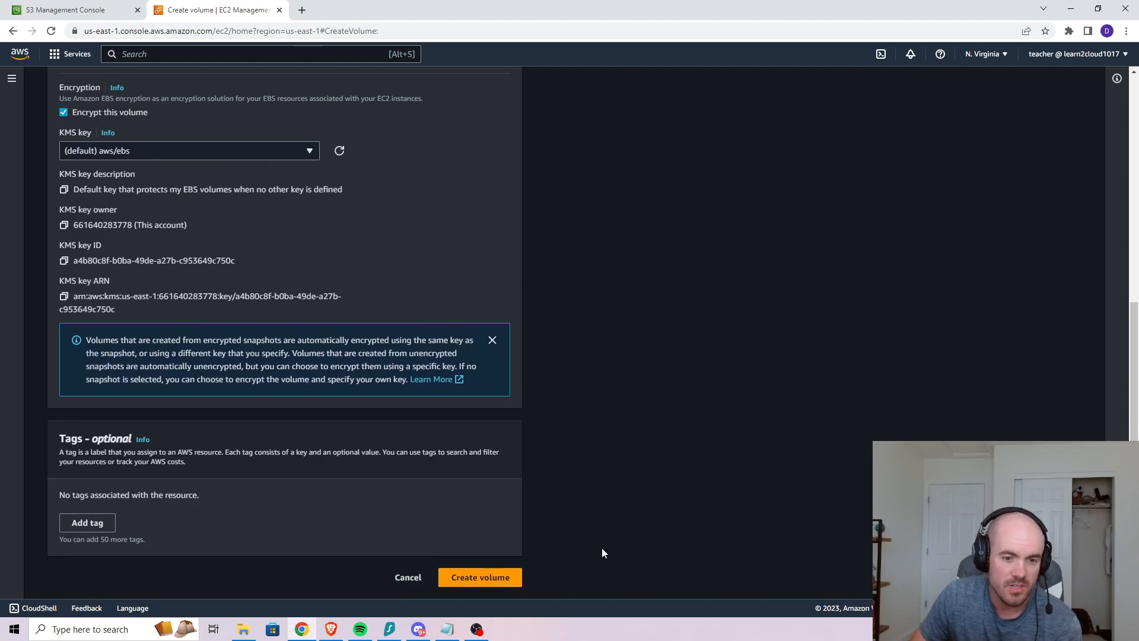
click(518, 576)
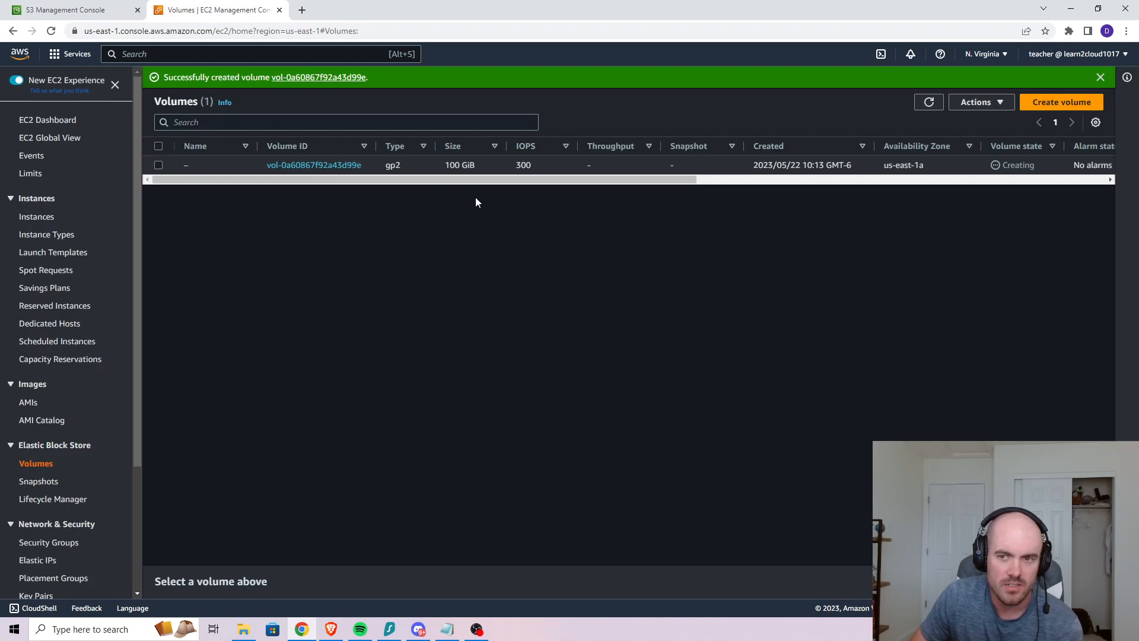
Check the encryption status and KMS key columns of the new volume in the volumes list.
drag(624, 178, 976, 177)
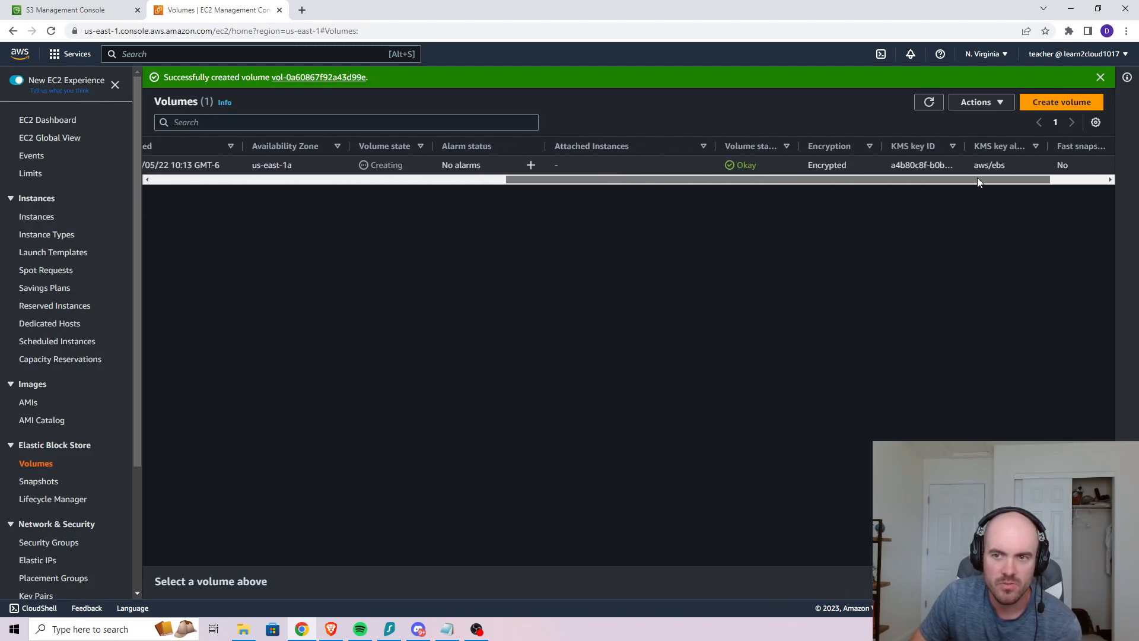
drag(805, 168, 859, 155)
click(854, 173)
double_click(833, 164)
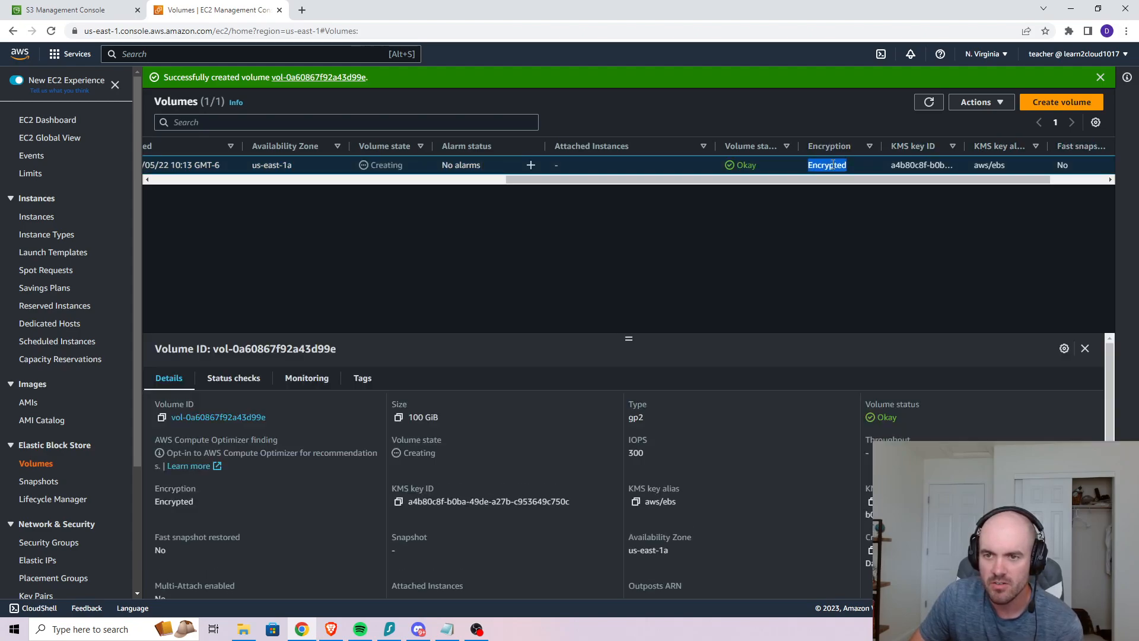
click(786, 223)
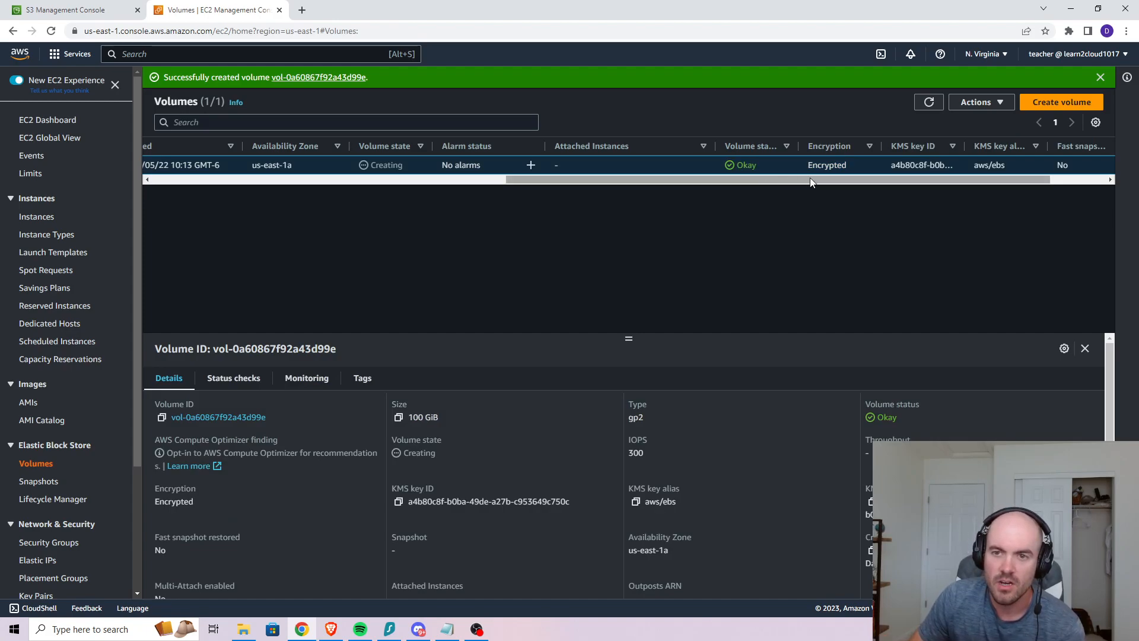
Refresh the volumes list and select the new volume to view its state and details.
scroll(810, 177, left, 10)
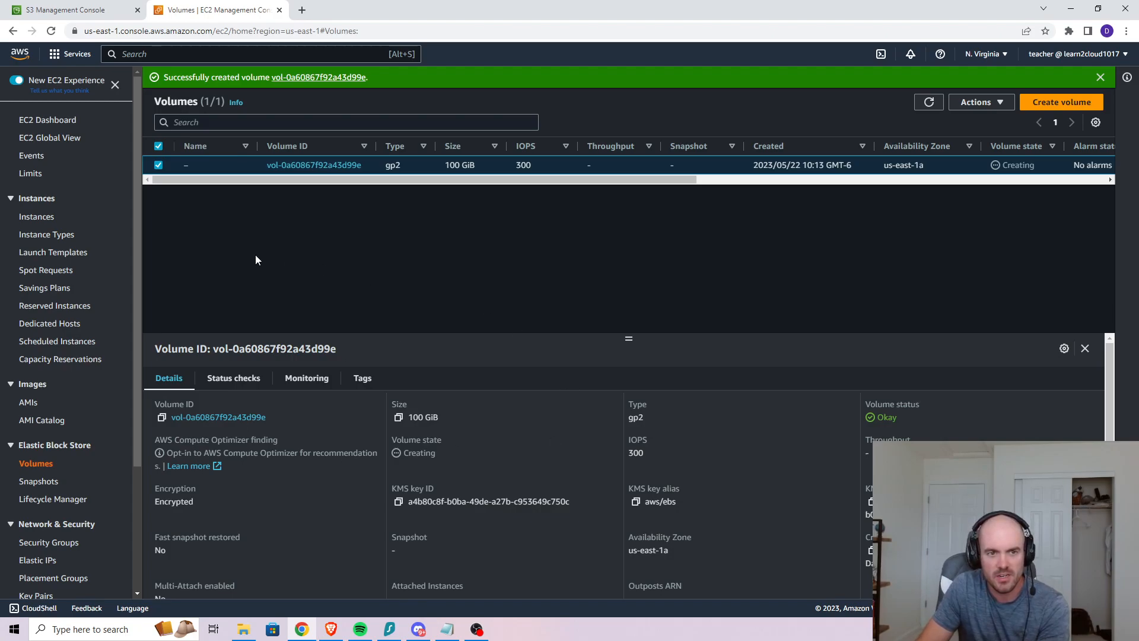
click(928, 102)
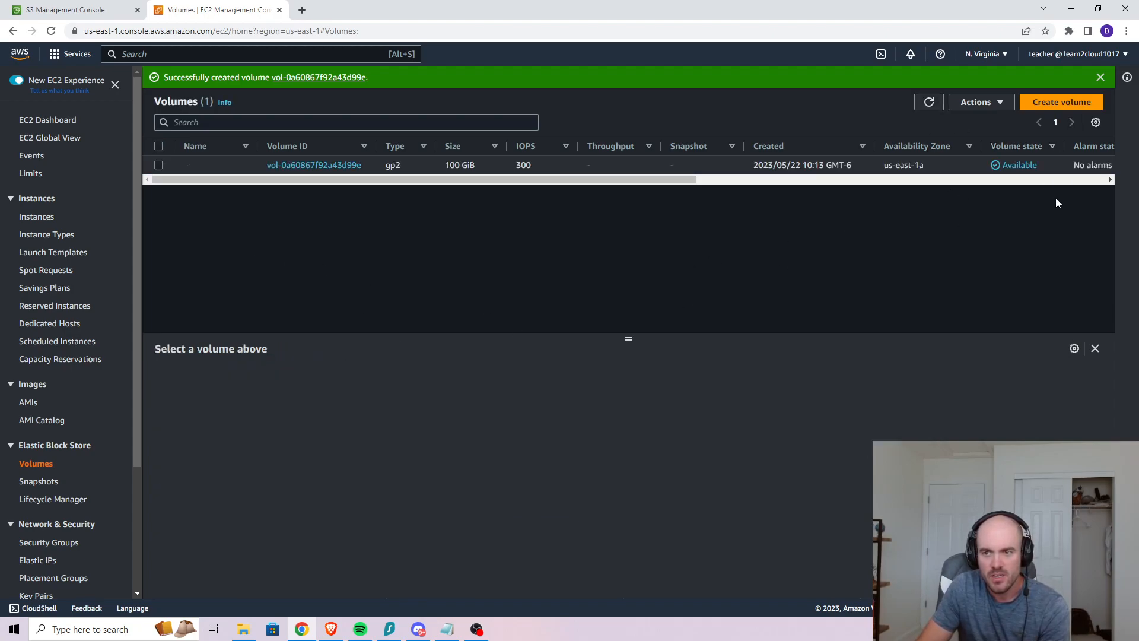
click(1023, 167)
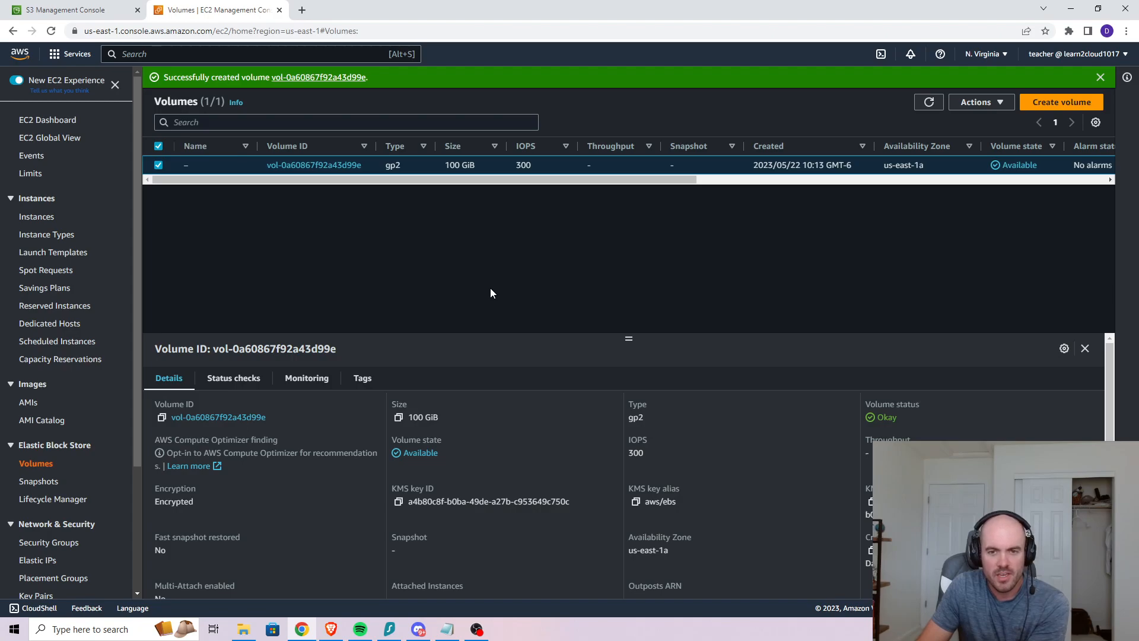
Switch to the S3 console and open Marchfolder/ inside the bucket thirddayofspringbucket.
click(83, 11)
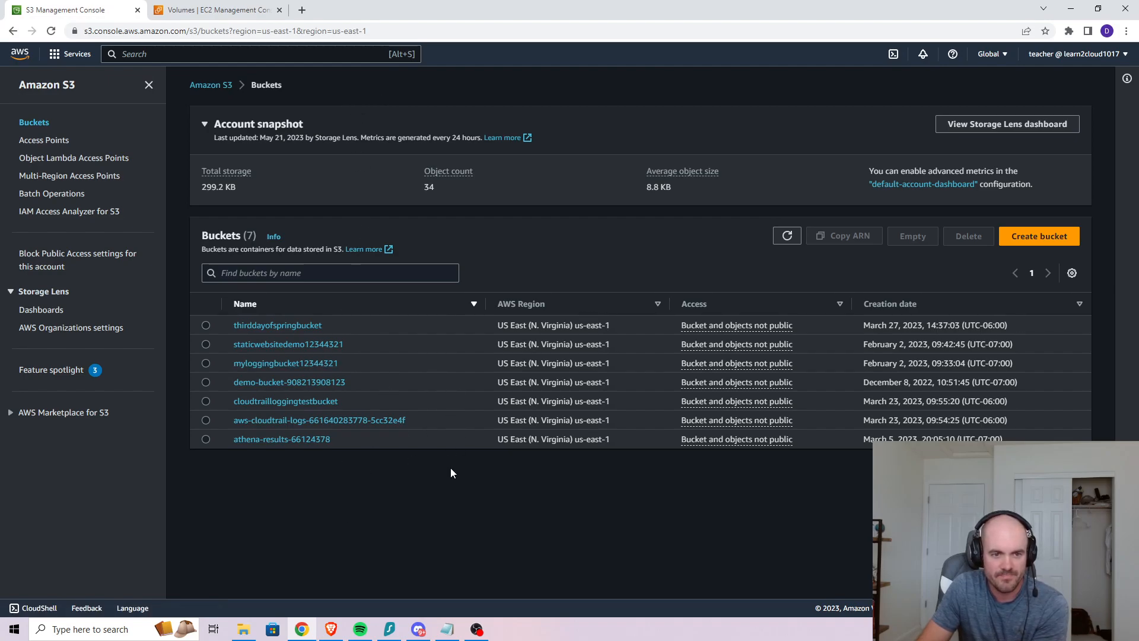
click(285, 323)
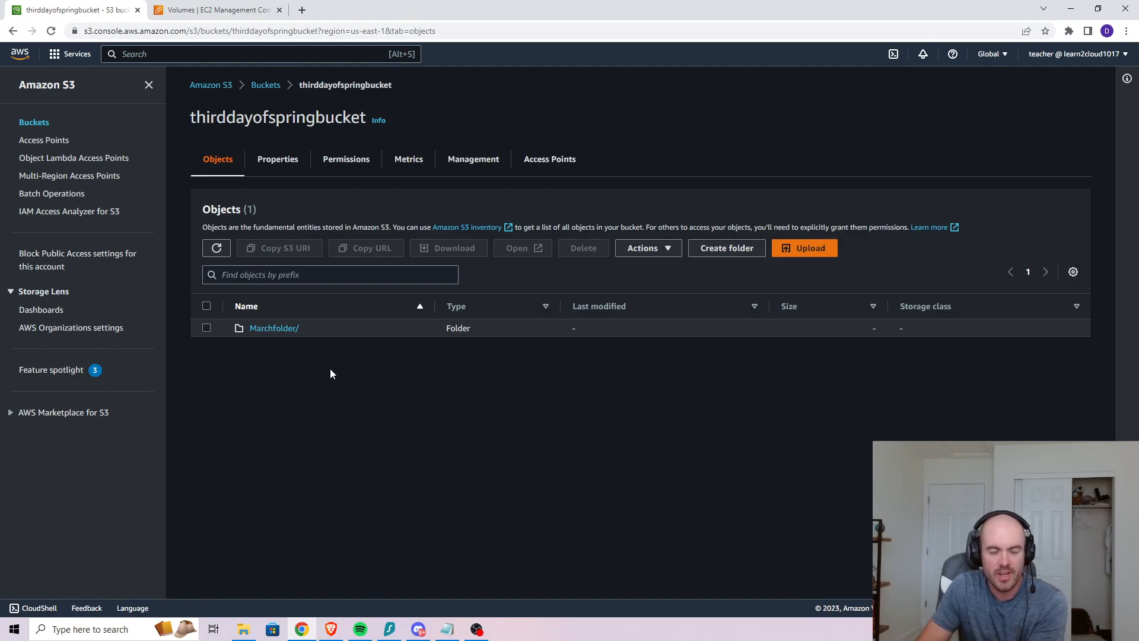
click(274, 330)
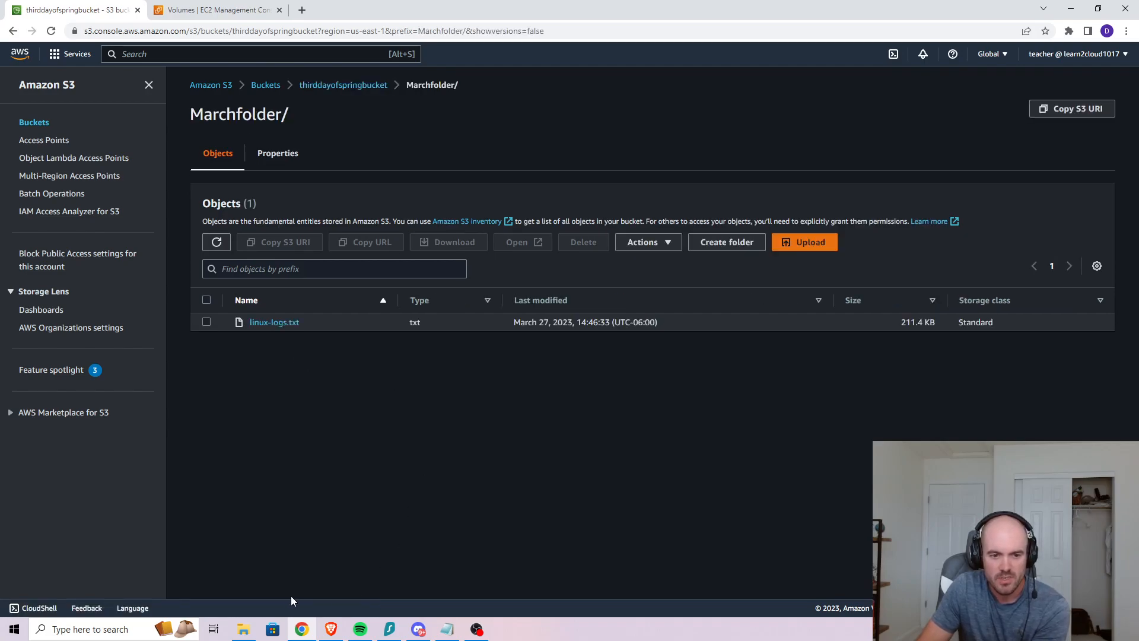
drag(196, 118, 487, 116)
click(488, 117)
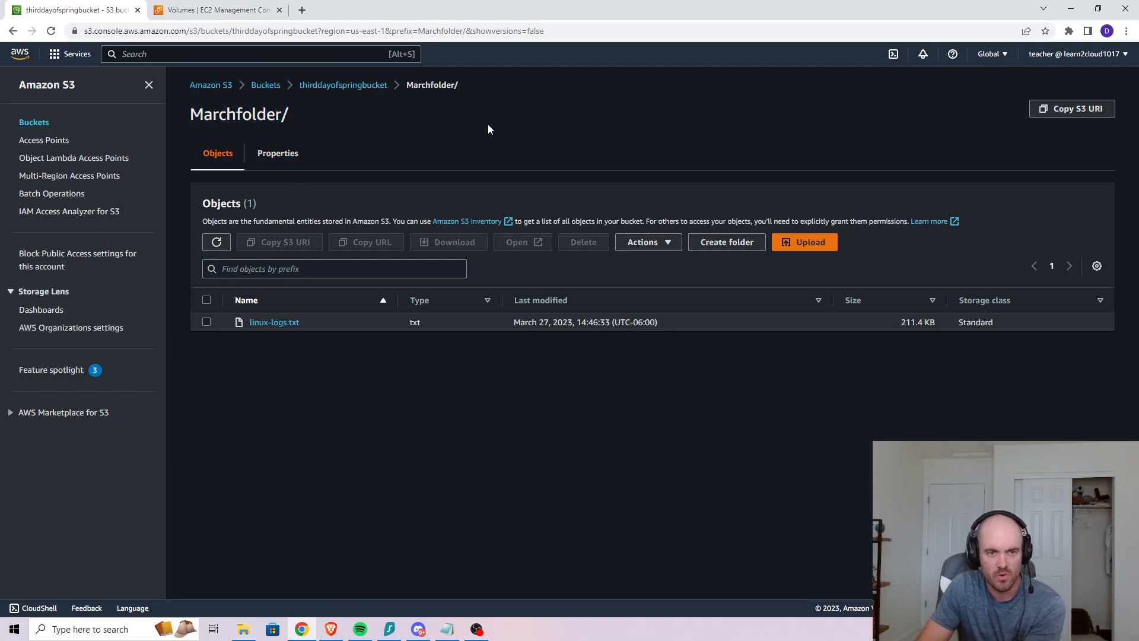
Start an upload to Marchfolder/ and add the local file install notes.txt to it.
click(244, 629)
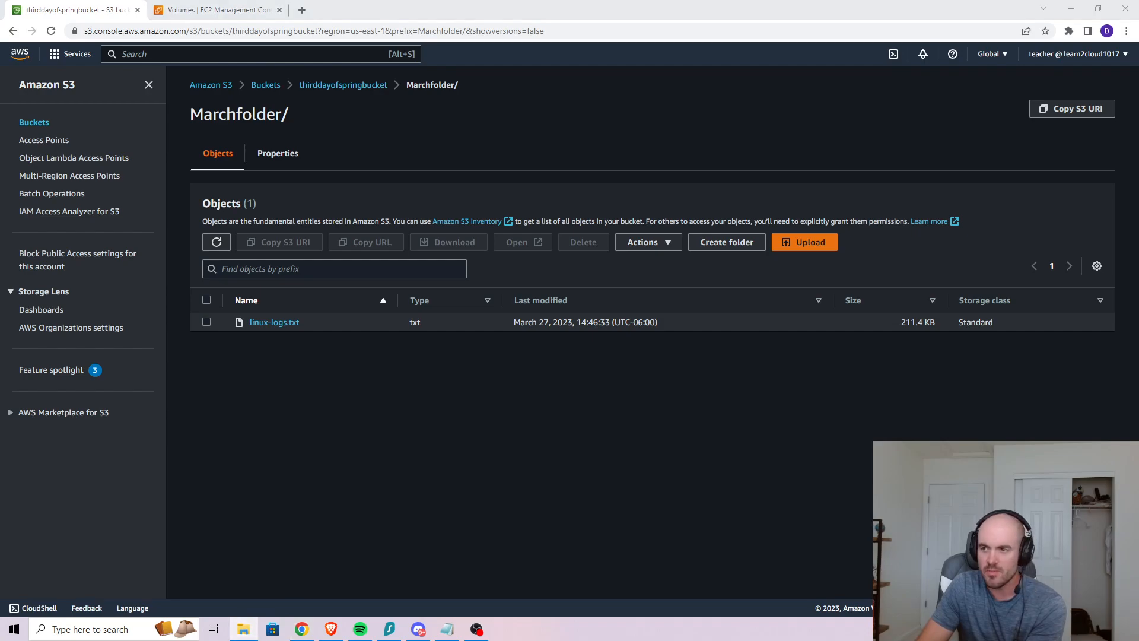
click(810, 243)
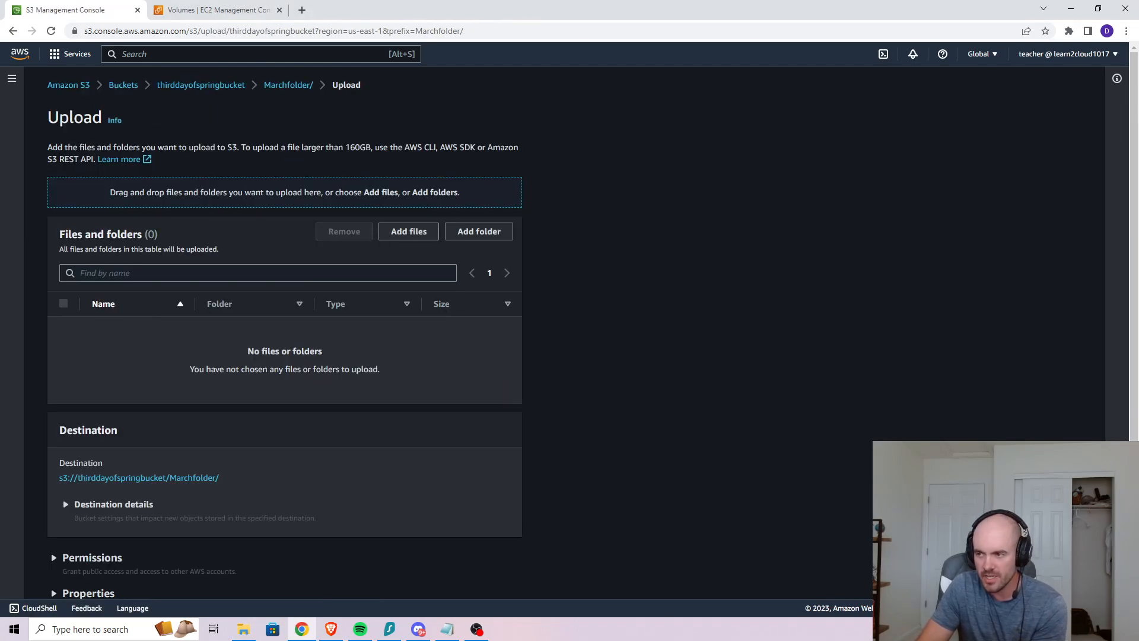
drag(1138, 360, 581, 360)
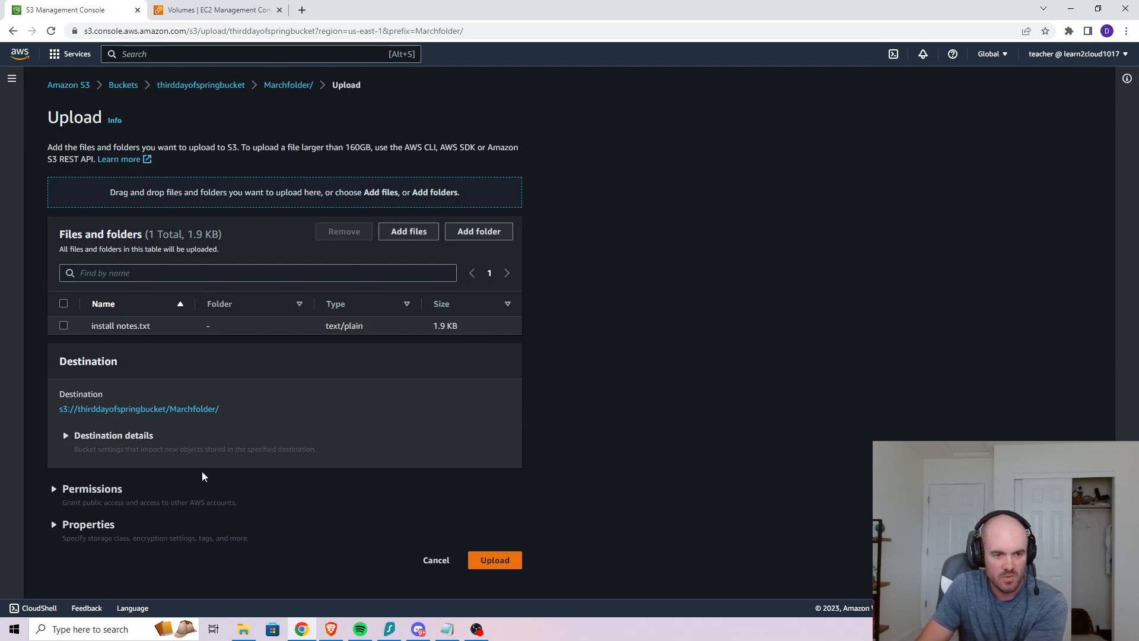
Review the Permissions section of the upload and its object ownership note, then collapse the section.
click(169, 496)
scroll(682, 414, down, 1)
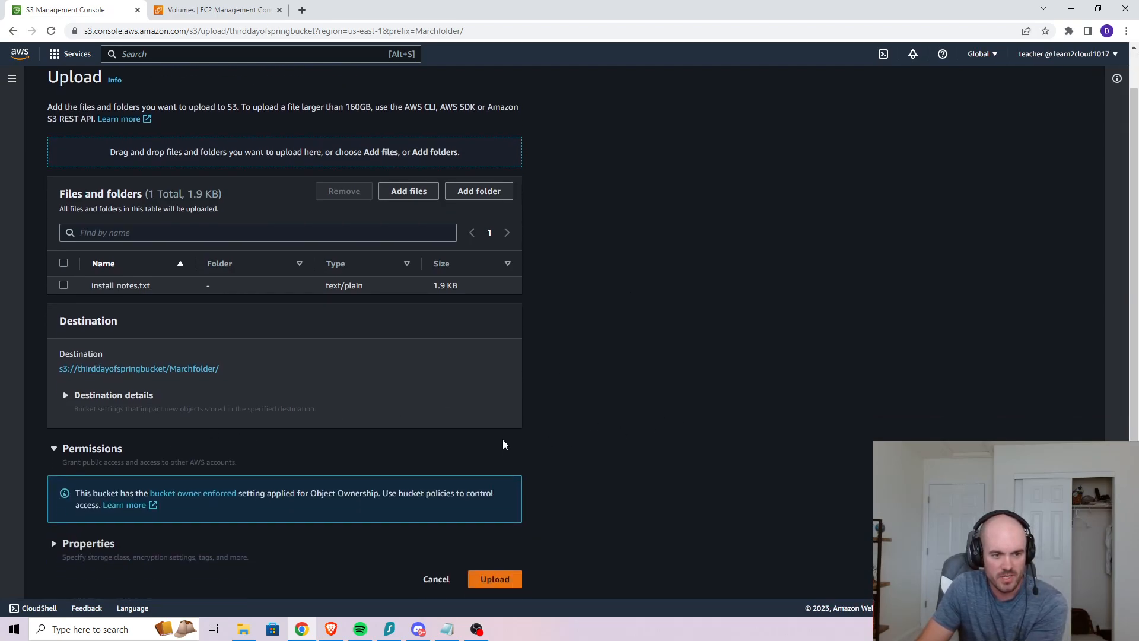
drag(121, 493, 350, 493)
click(347, 485)
click(104, 448)
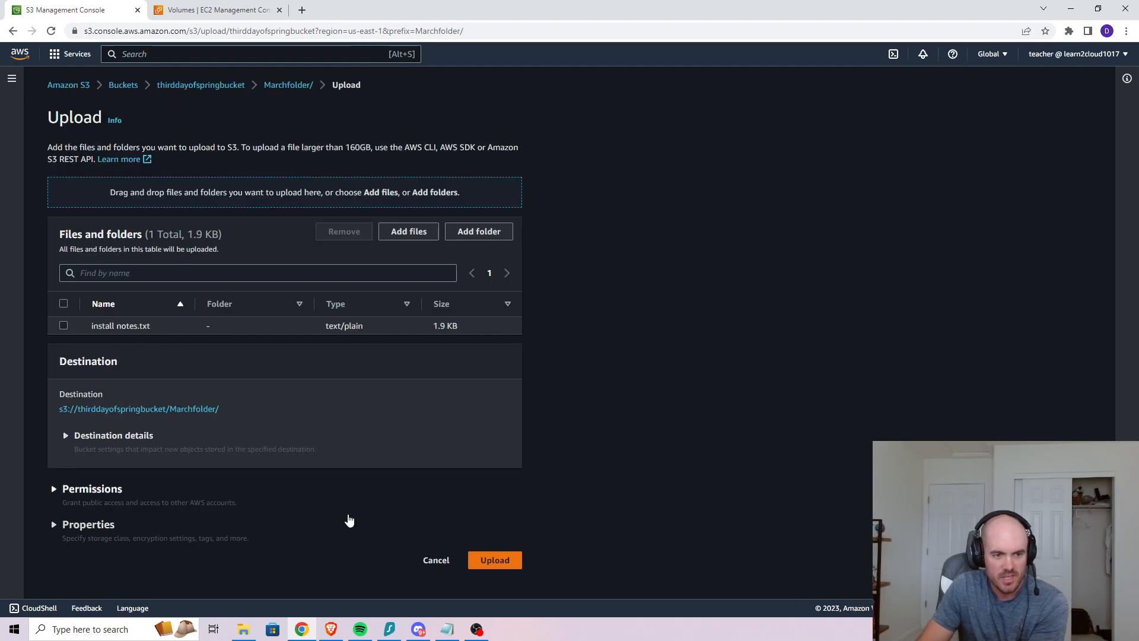
Expand the upload's Properties section and review the available storage classes.
click(84, 526)
scroll(704, 361, down, 5)
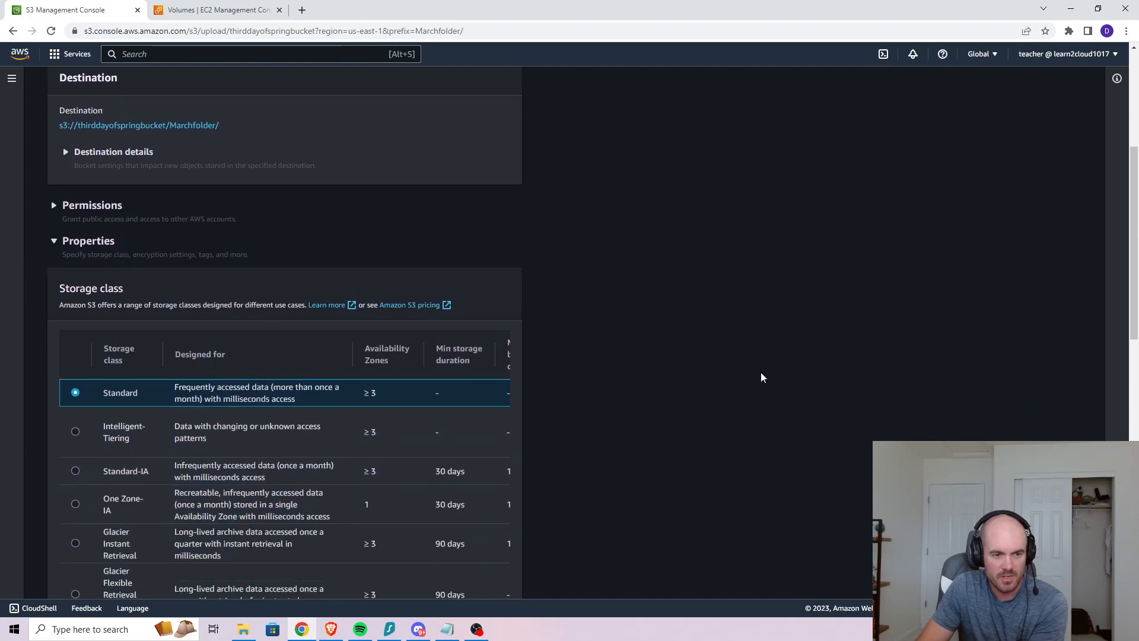
scroll(561, 361, down, 2)
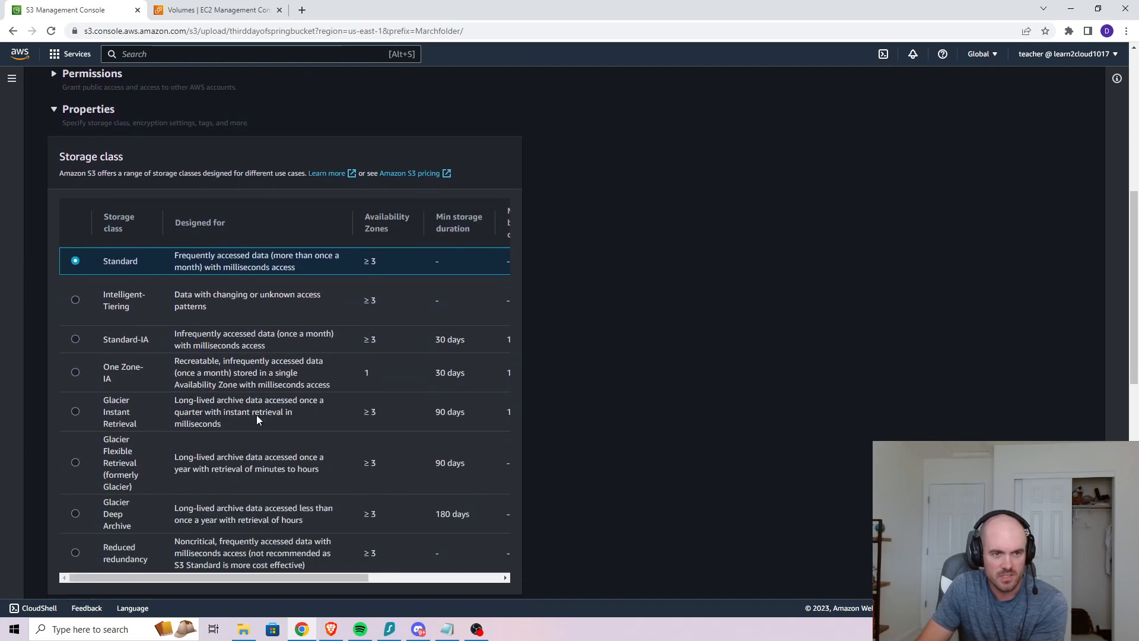
scroll(703, 309, down, 1)
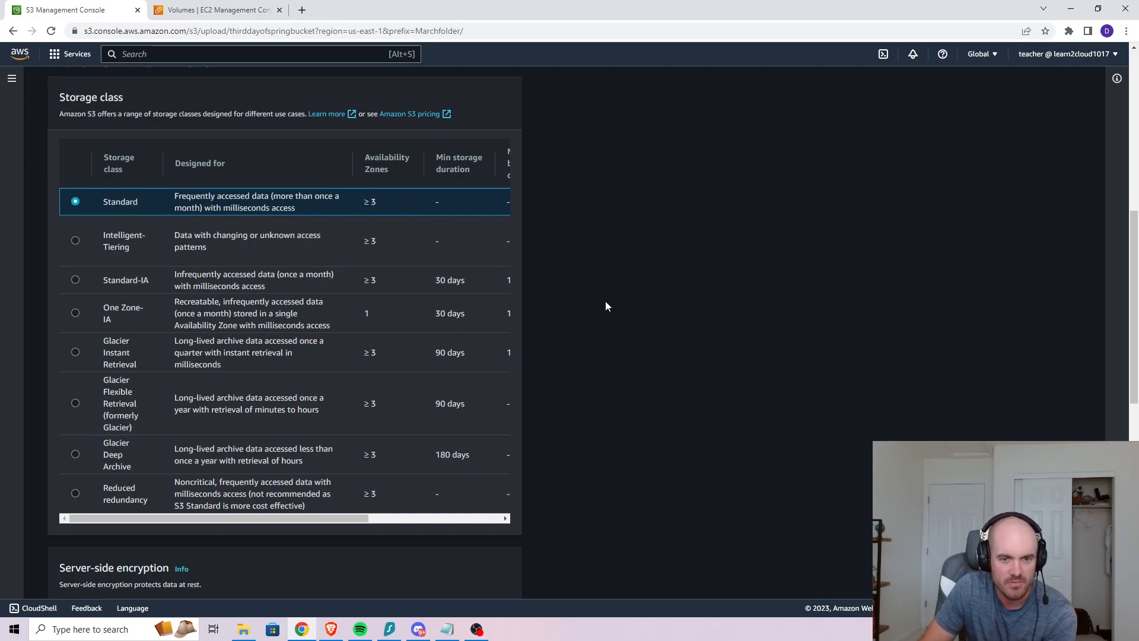
Read the help information on server-side encryption for the upload and close it.
scroll(589, 292, down, 6)
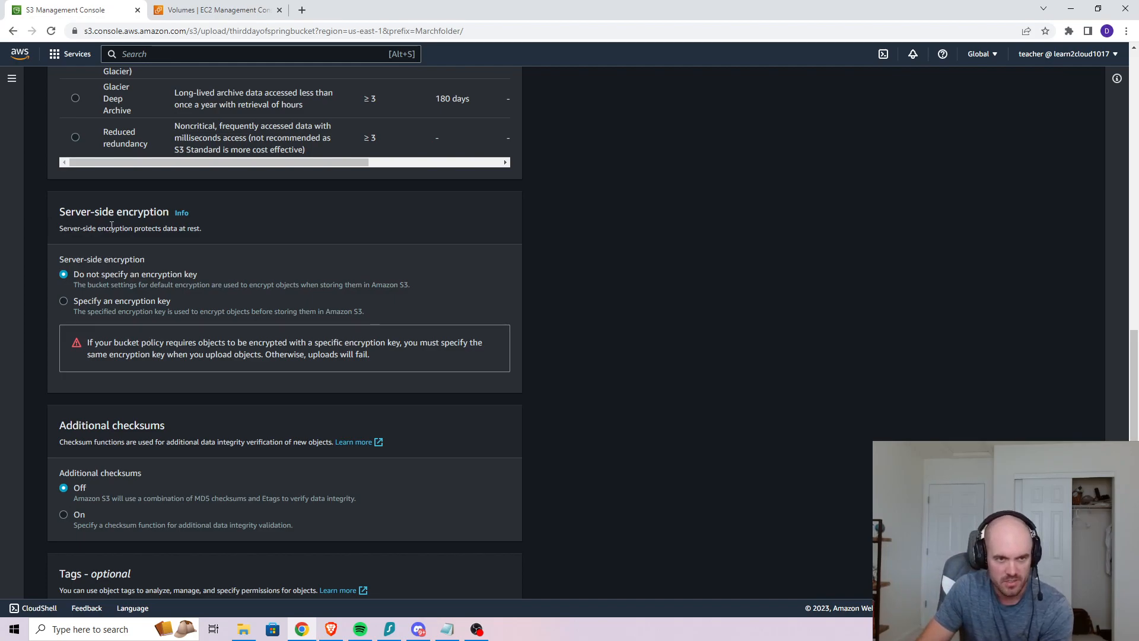
click(181, 212)
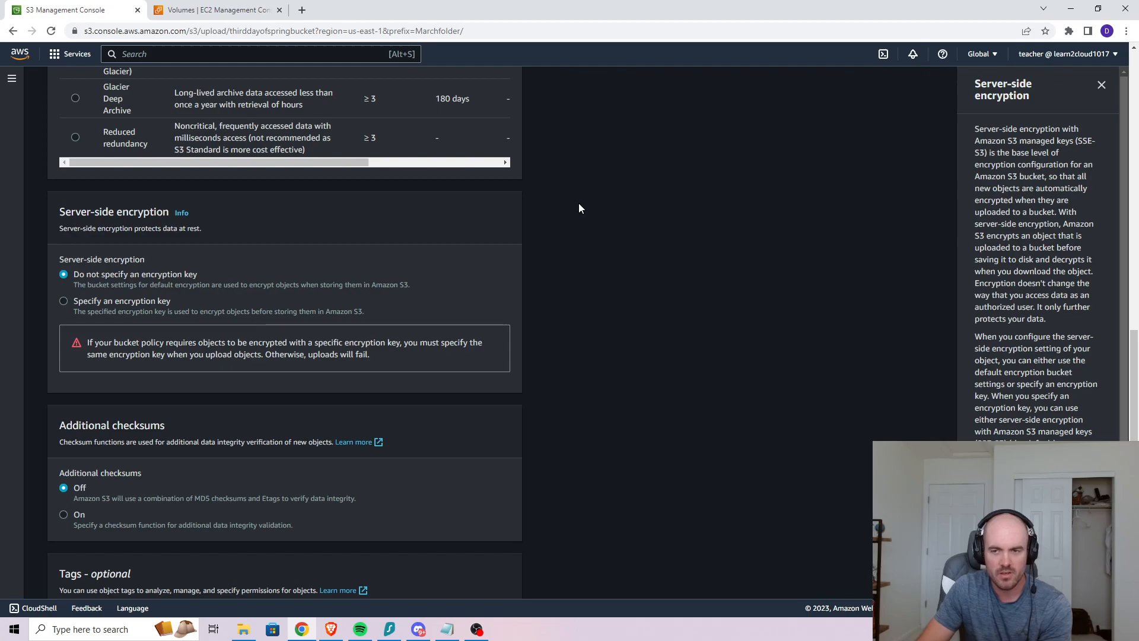
click(1101, 85)
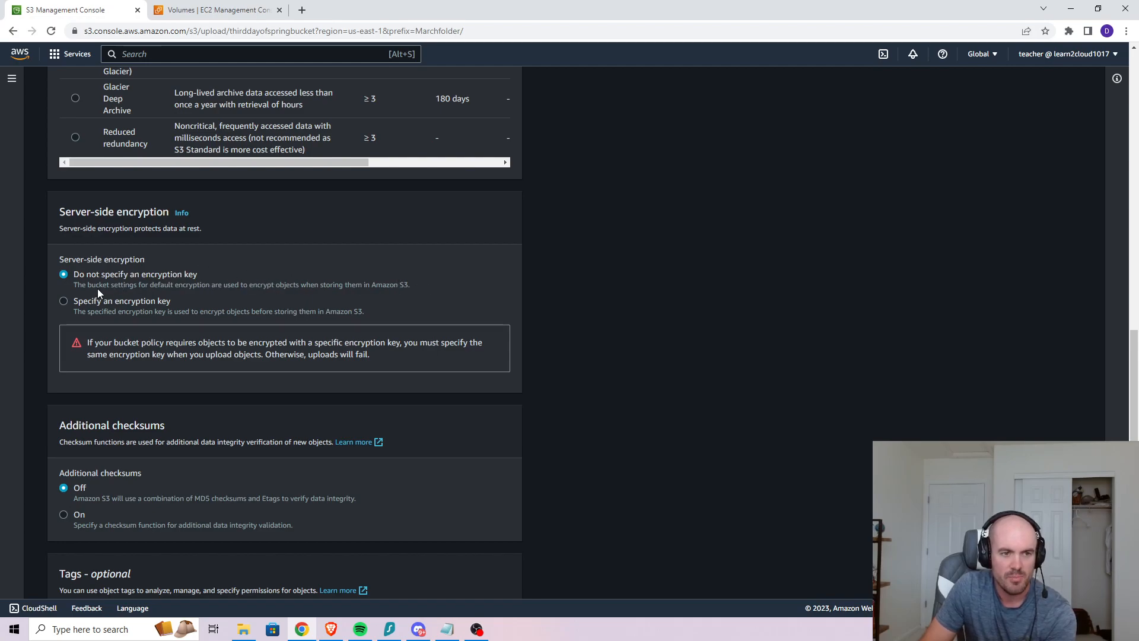
Specify an encryption key for the upload, keep the bucket settings for default encryption, and review the key type.
click(65, 301)
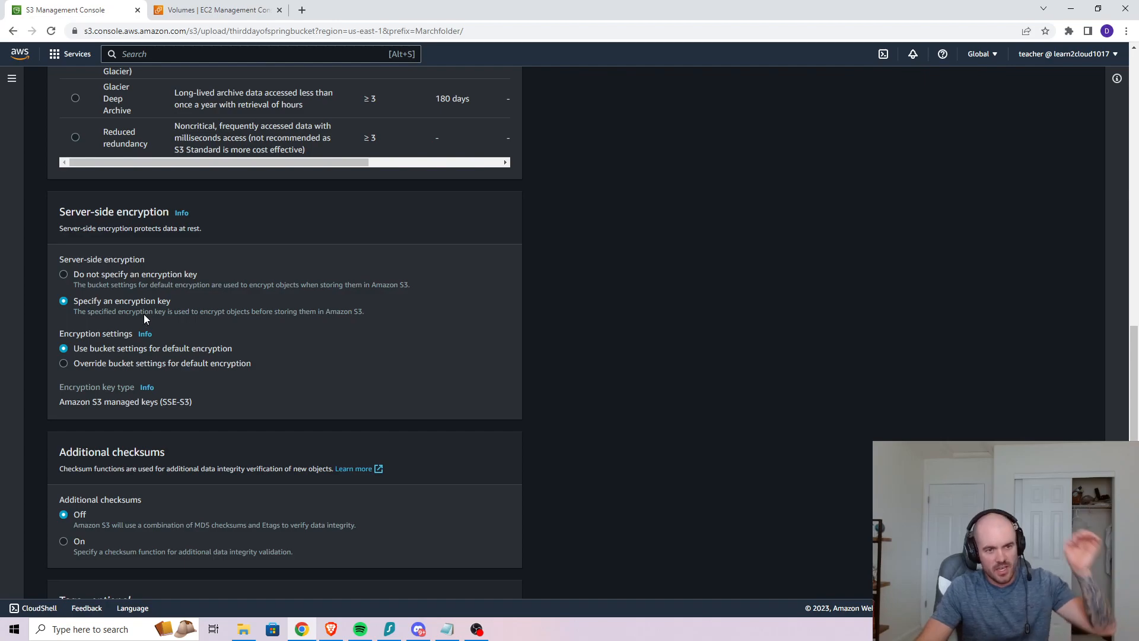
drag(90, 349, 234, 351)
click(675, 321)
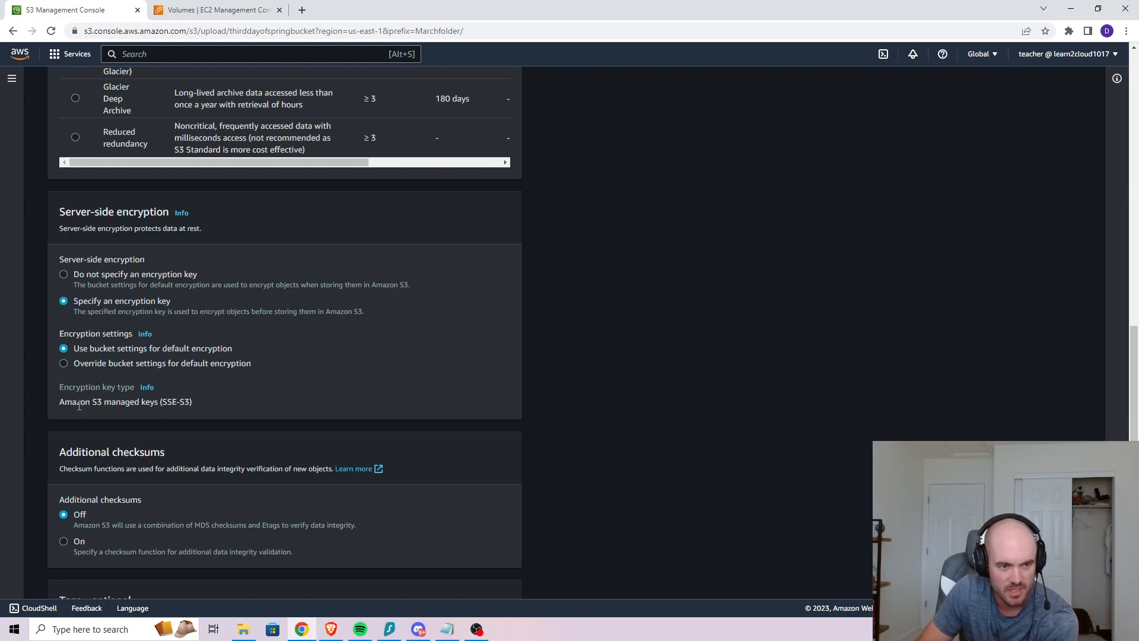
drag(76, 404, 220, 404)
click(620, 386)
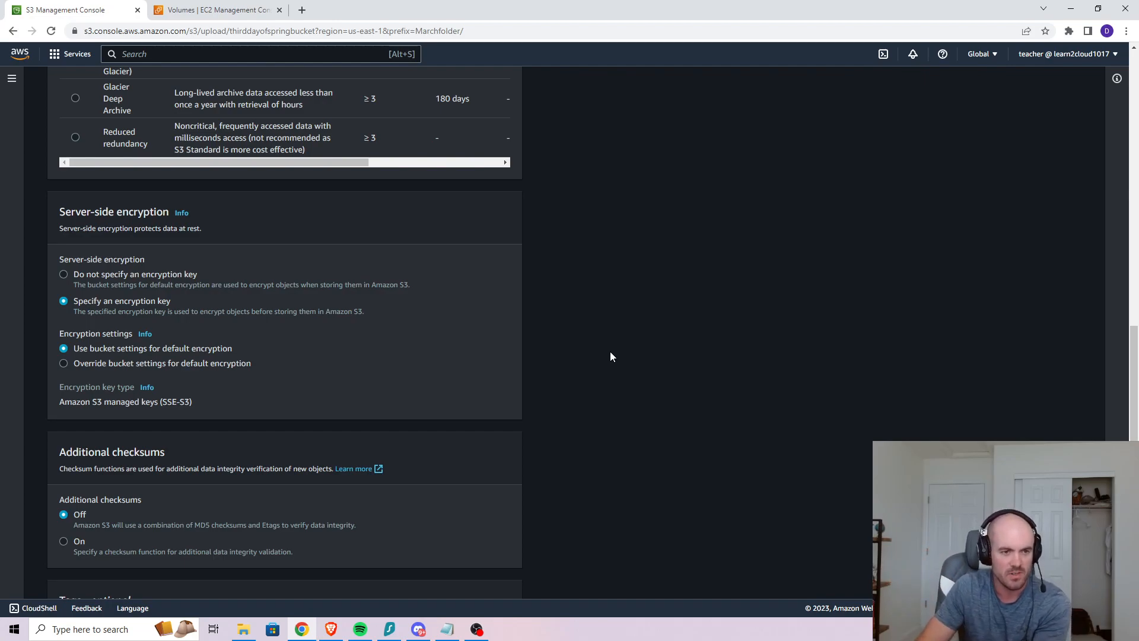
Override the bucket's default encryption for the upload with an AWS Key Management Service key (SSE-KMS) and review the key ARN options.
click(81, 366)
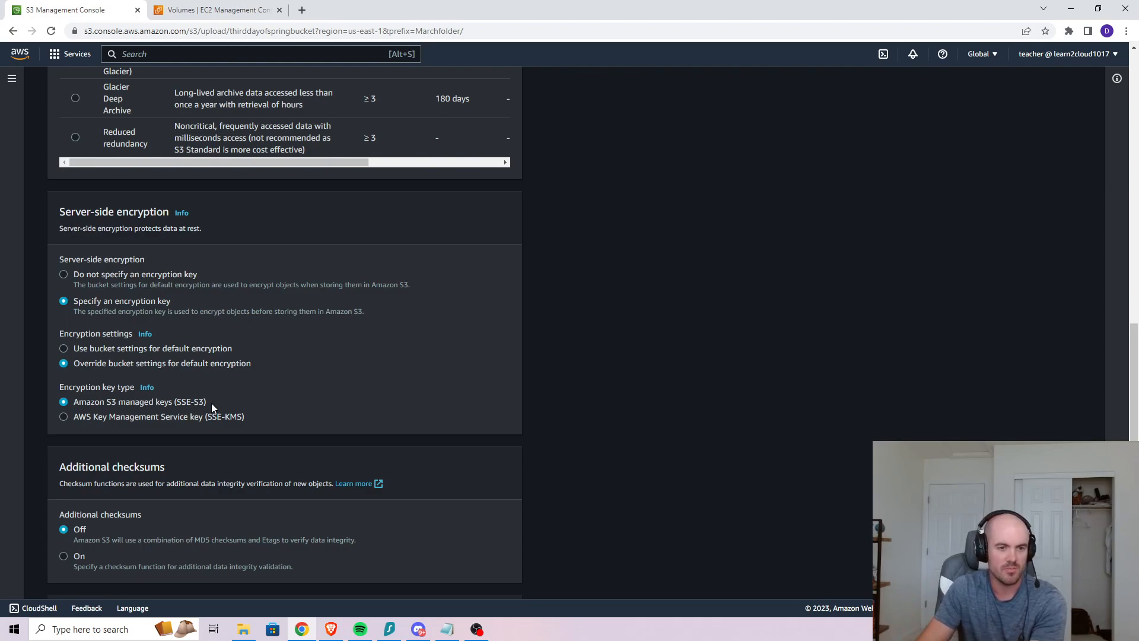
click(112, 416)
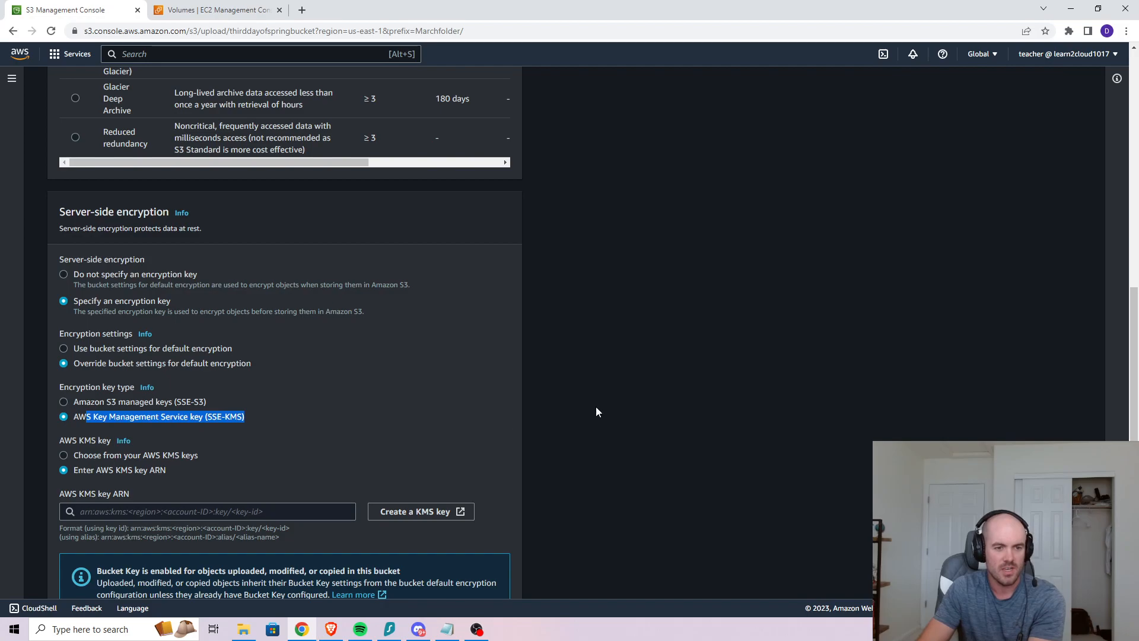
click(641, 396)
scroll(178, 398, down, 2)
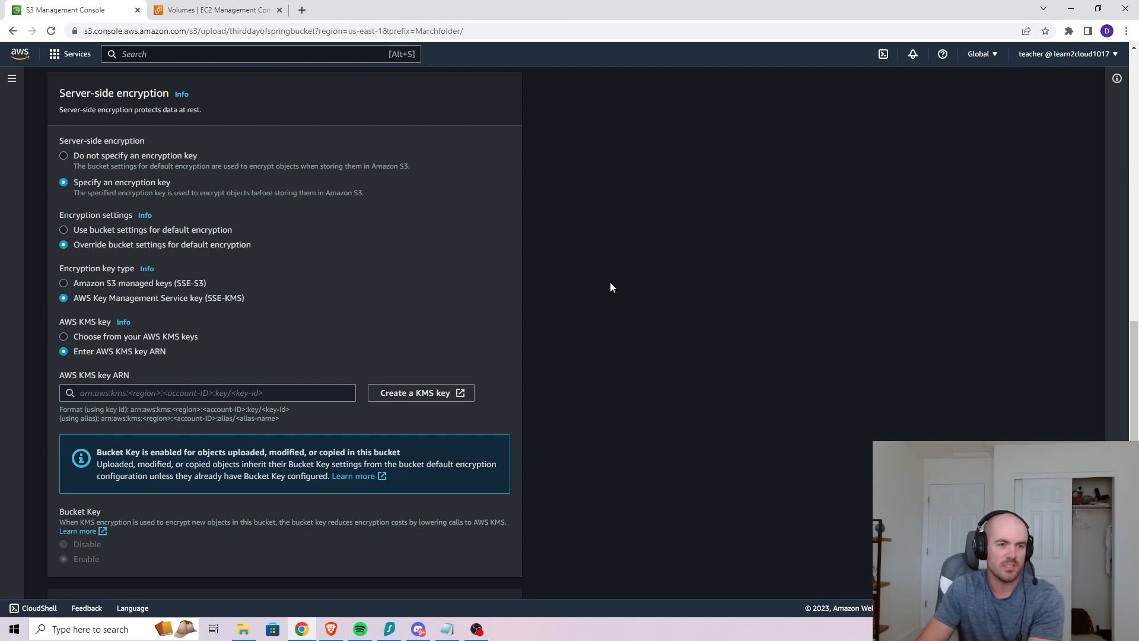
click(747, 302)
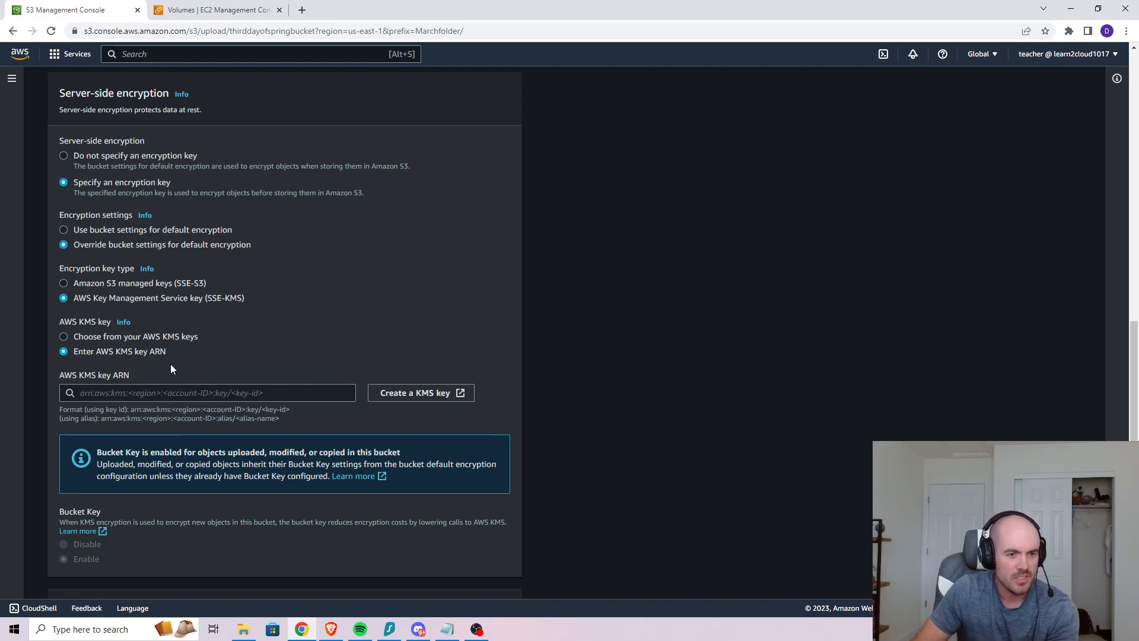
click(199, 392)
click(682, 371)
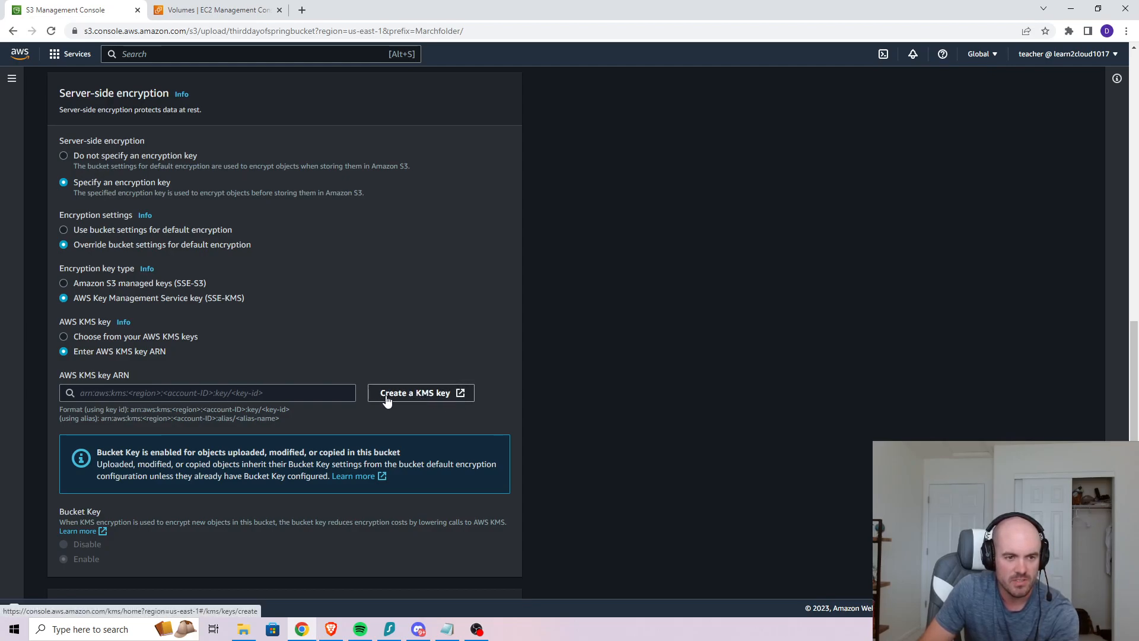
Choose the available aws/s3 key from the account's AWS KMS keys for the upload's SSE-KMS encryption.
click(118, 336)
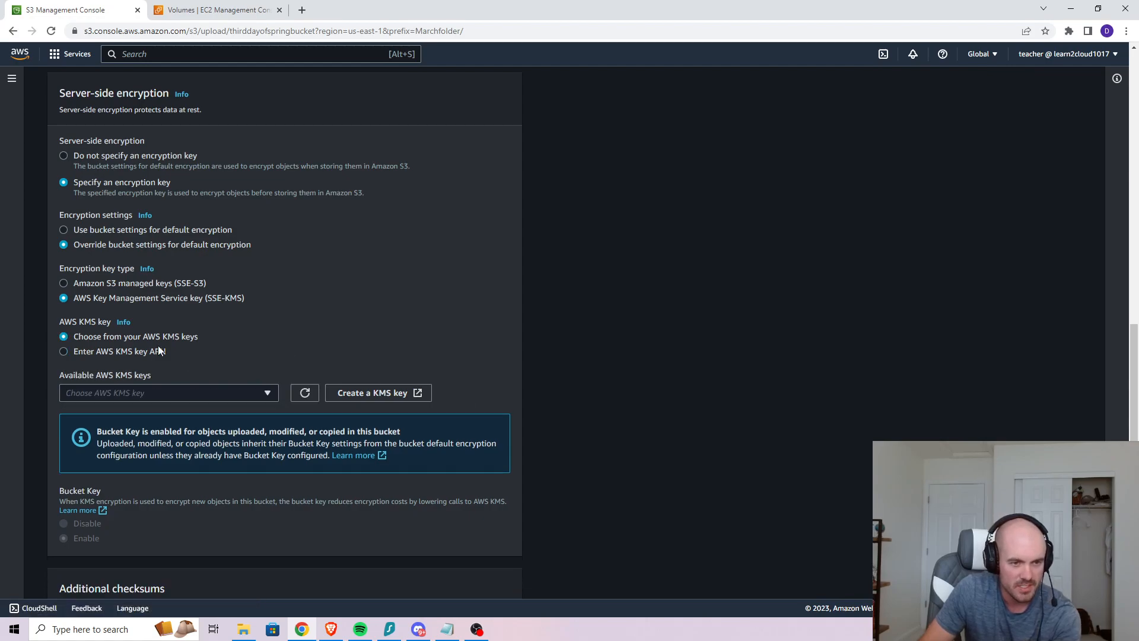
click(162, 394)
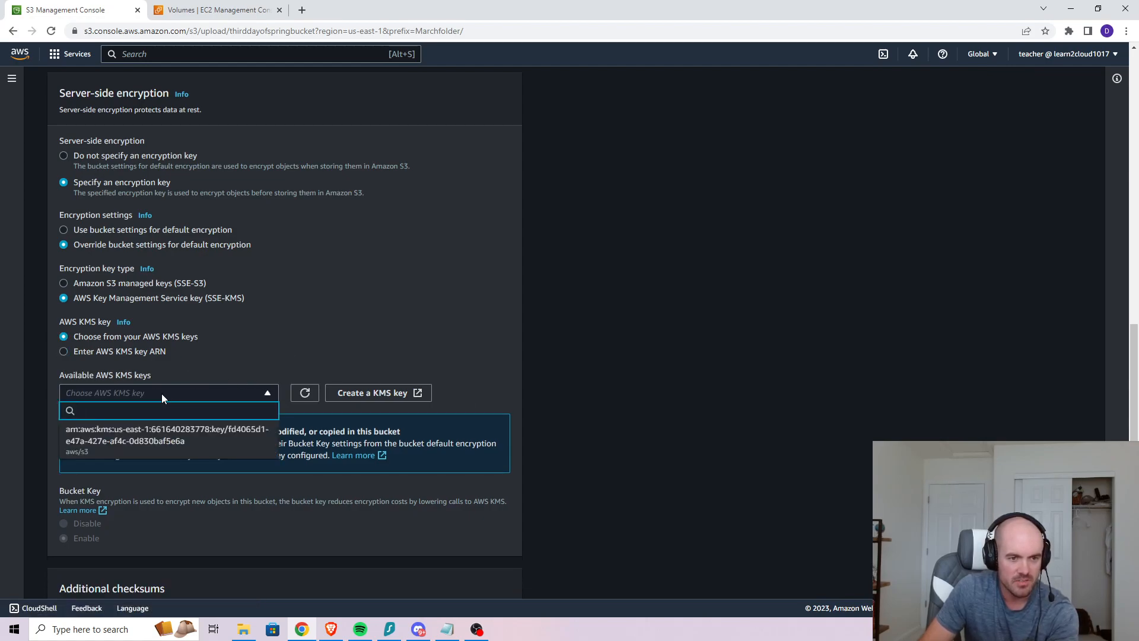
click(198, 439)
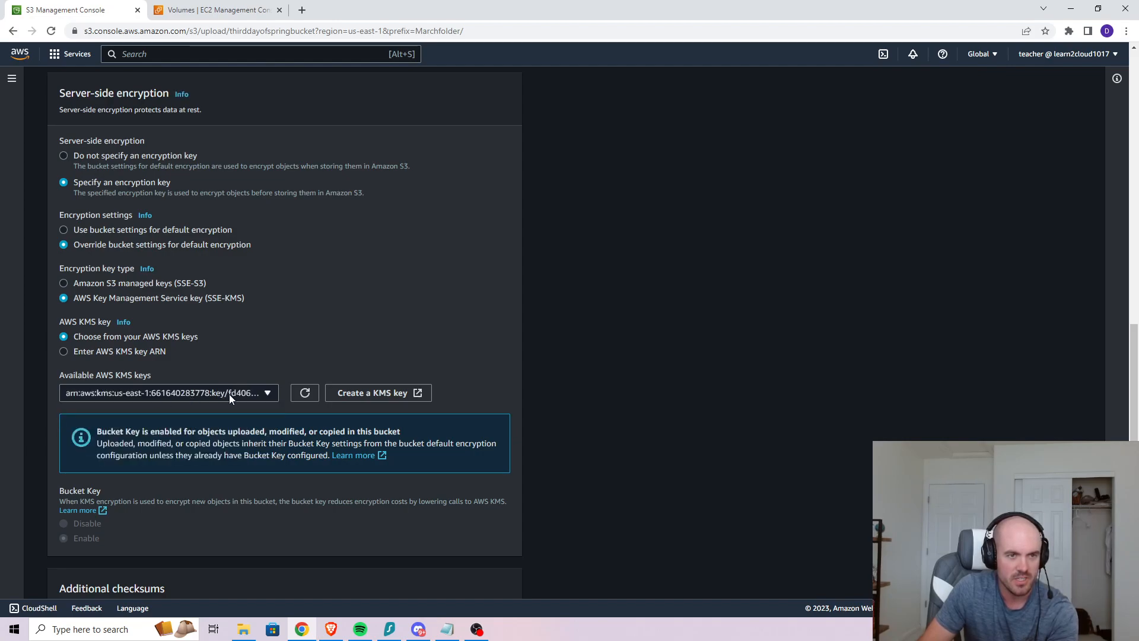
scroll(590, 380, down, 1)
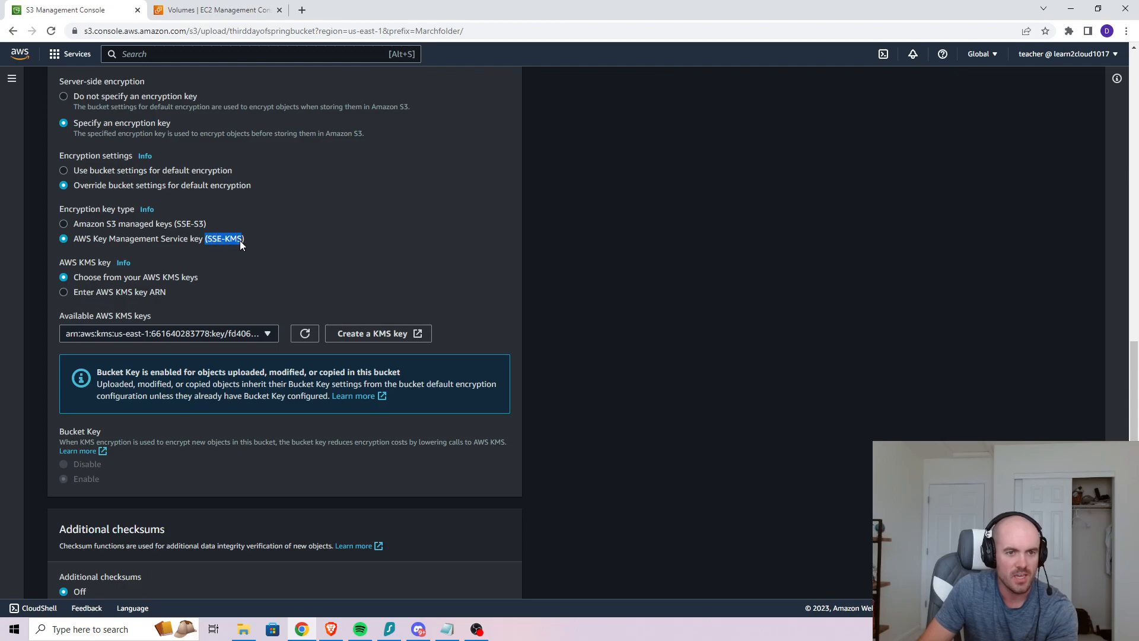
click(178, 240)
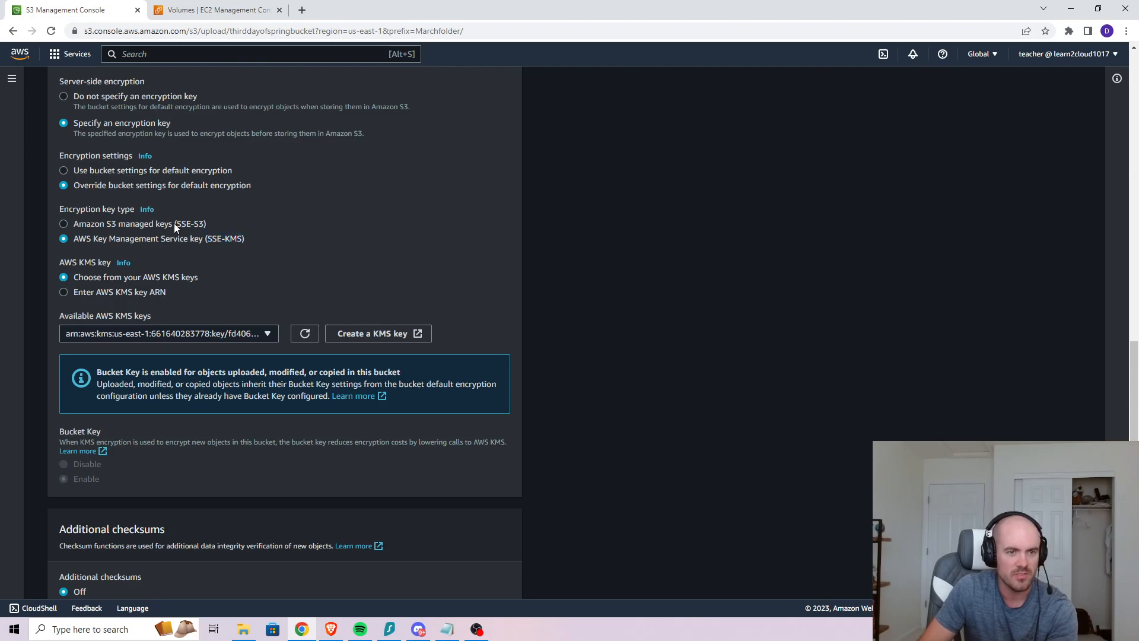
click(842, 250)
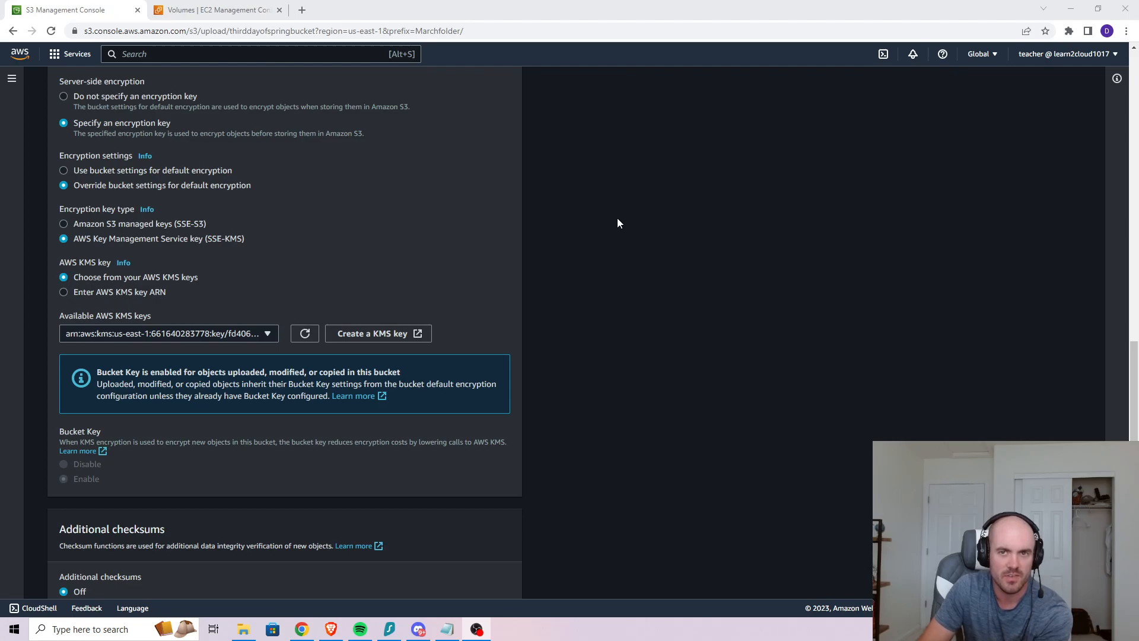
Review the upload's checksum, tag and metadata options, then return to the server-side encryption settings.
scroll(583, 214, down, 3)
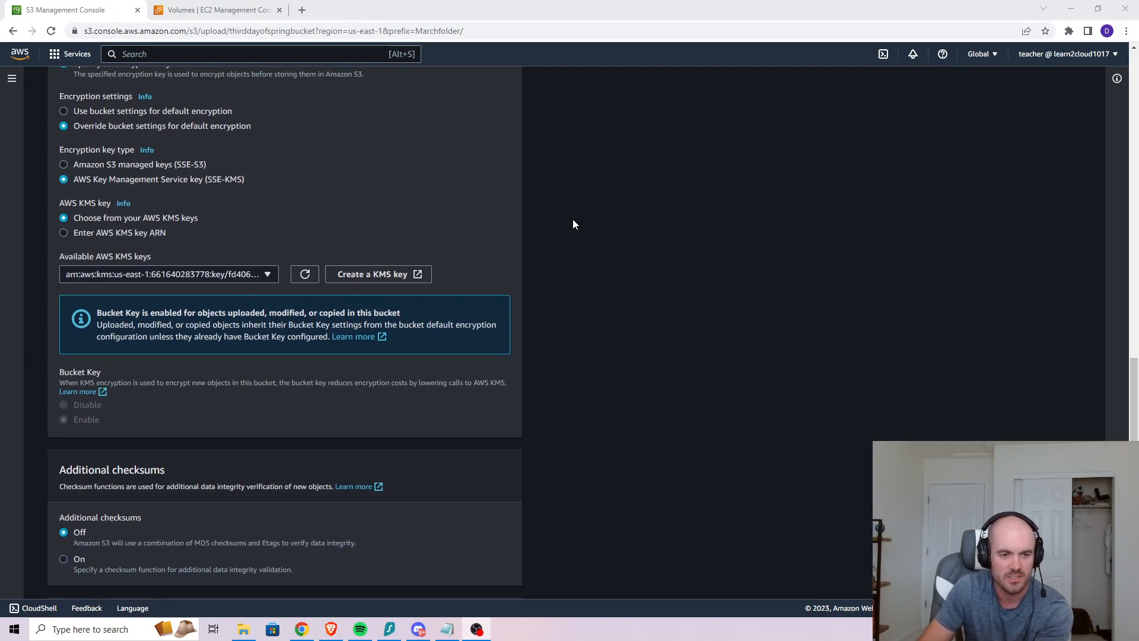
scroll(617, 255, down, 3)
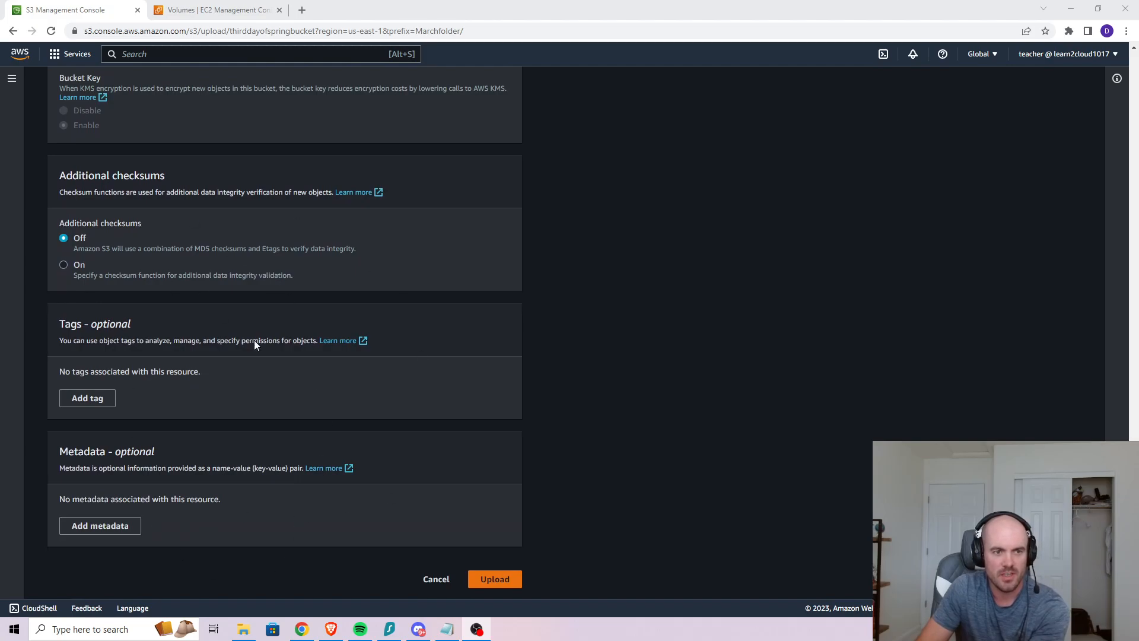
scroll(293, 463, up, 6)
scroll(142, 356, up, 1)
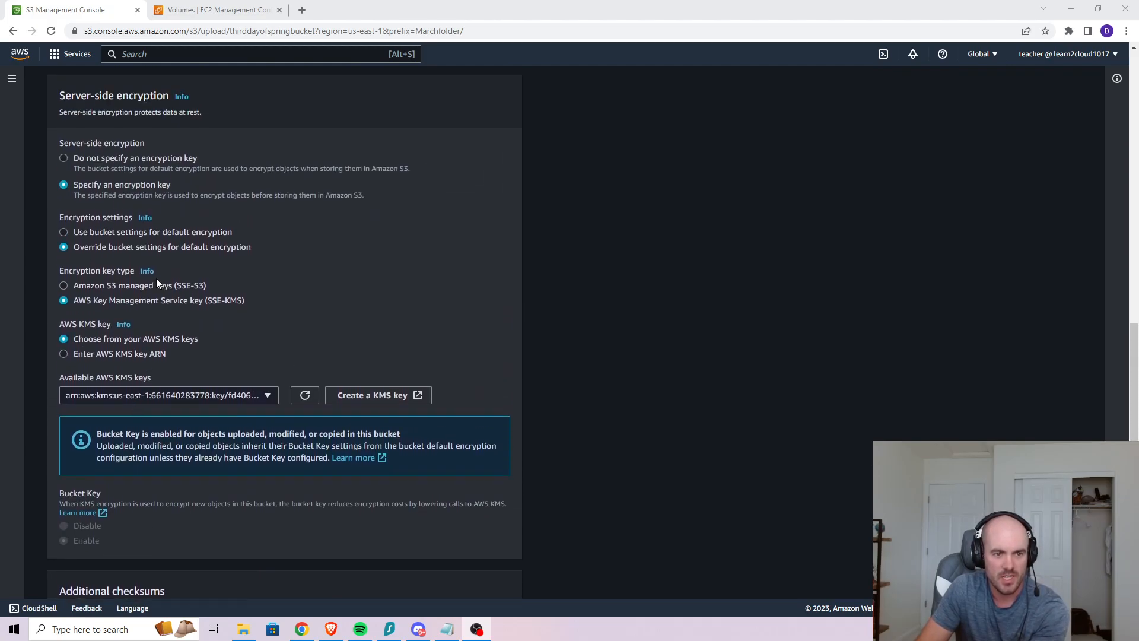
Switch the upload's key type to Amazon S3 managed keys (SSE-S3) and use the bucket settings for default encryption.
click(98, 287)
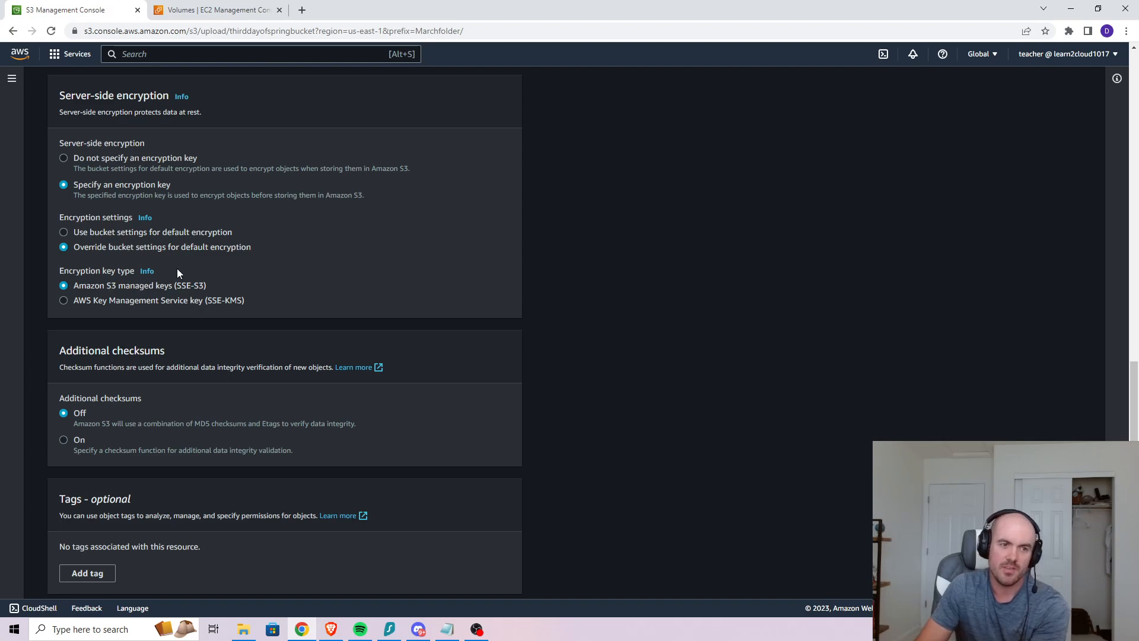
click(98, 231)
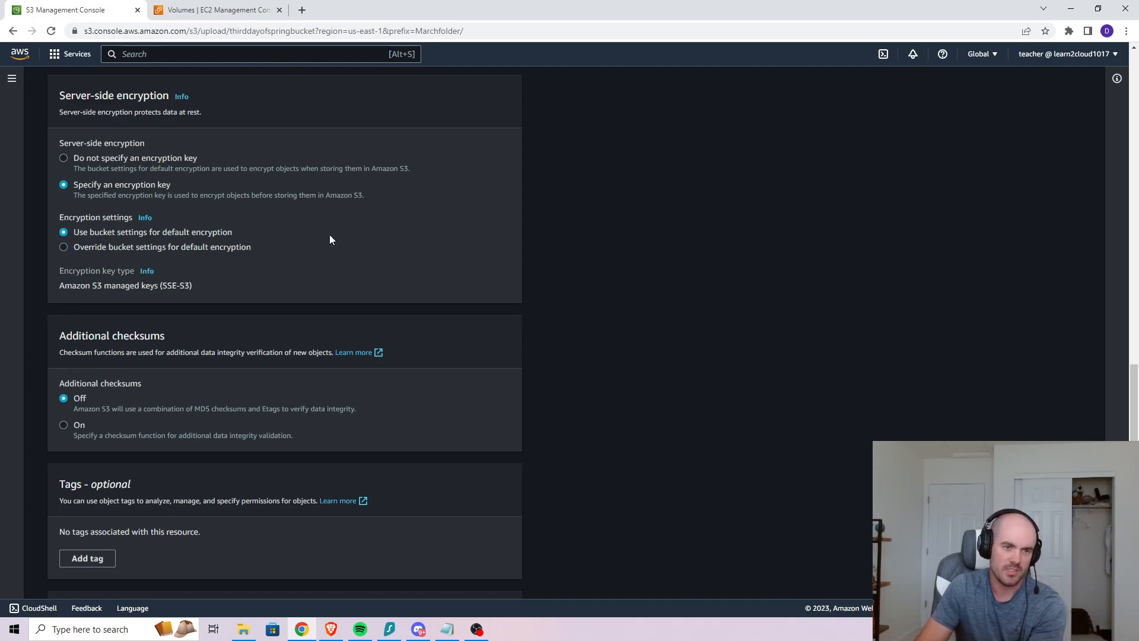
drag(91, 289, 486, 290)
click(664, 268)
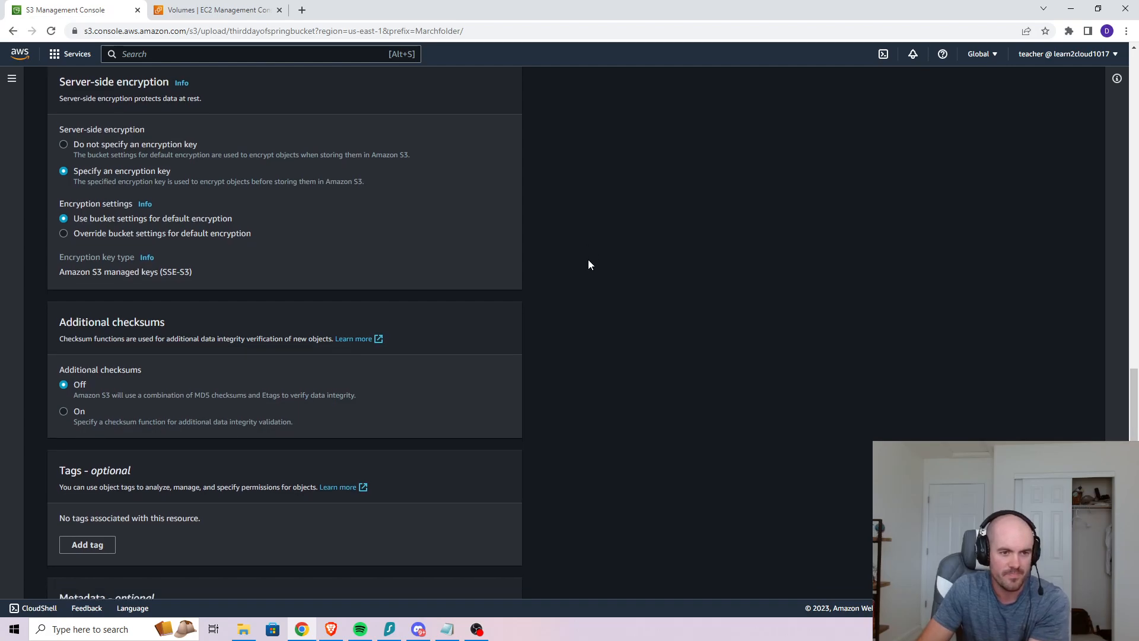
Upload install notes.txt to Marchfolder/ and close the upload status page.
scroll(589, 261, down, 3)
click(493, 580)
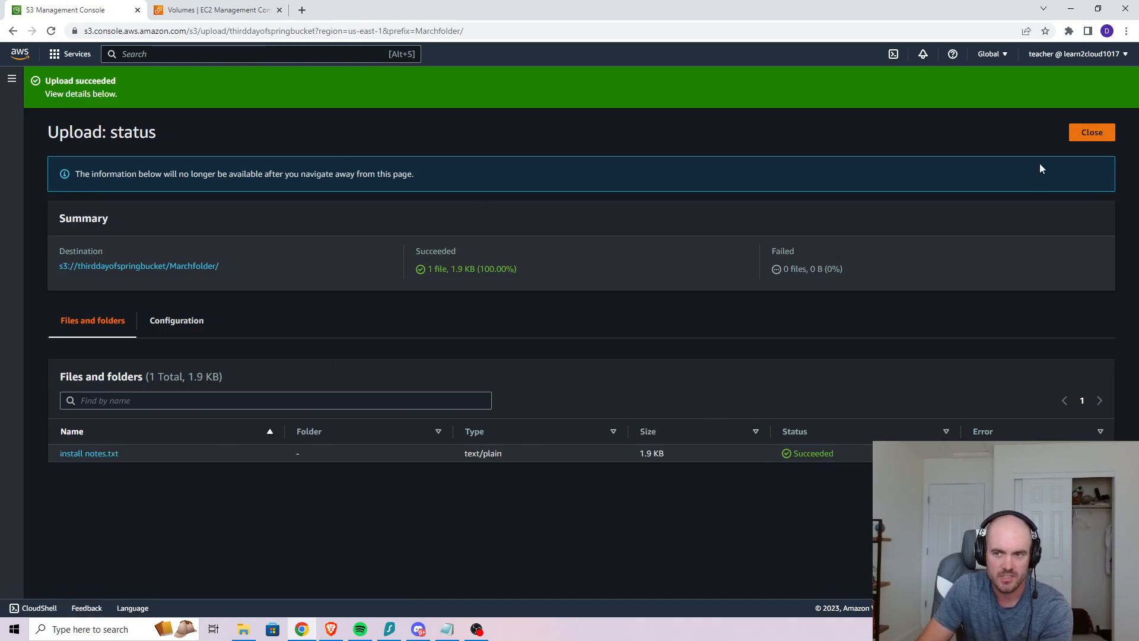
click(1091, 132)
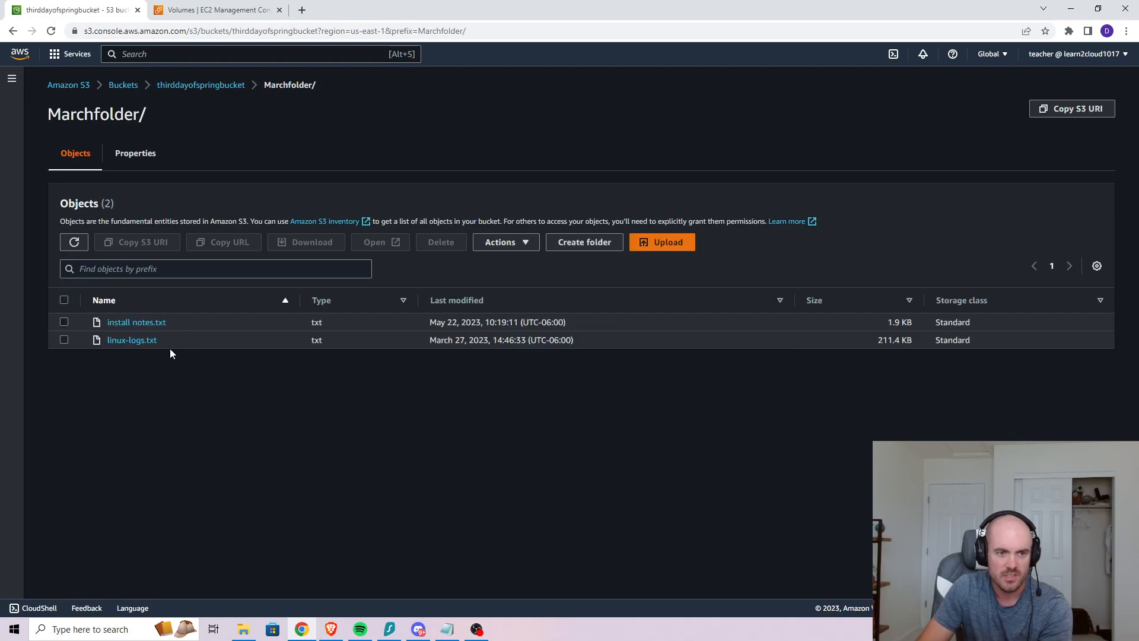
Review the bucket-default, override, SSE-S3 and SSE-KMS choices in install notes.txt's server-side encryption settings, then cancel the edit.
click(64, 322)
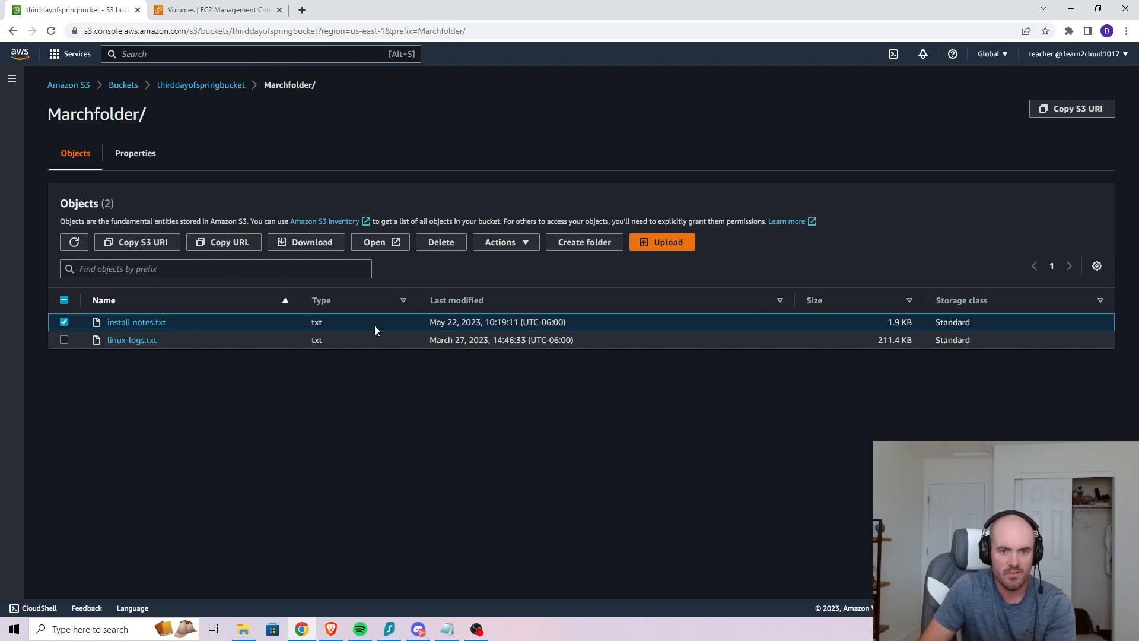
click(502, 240)
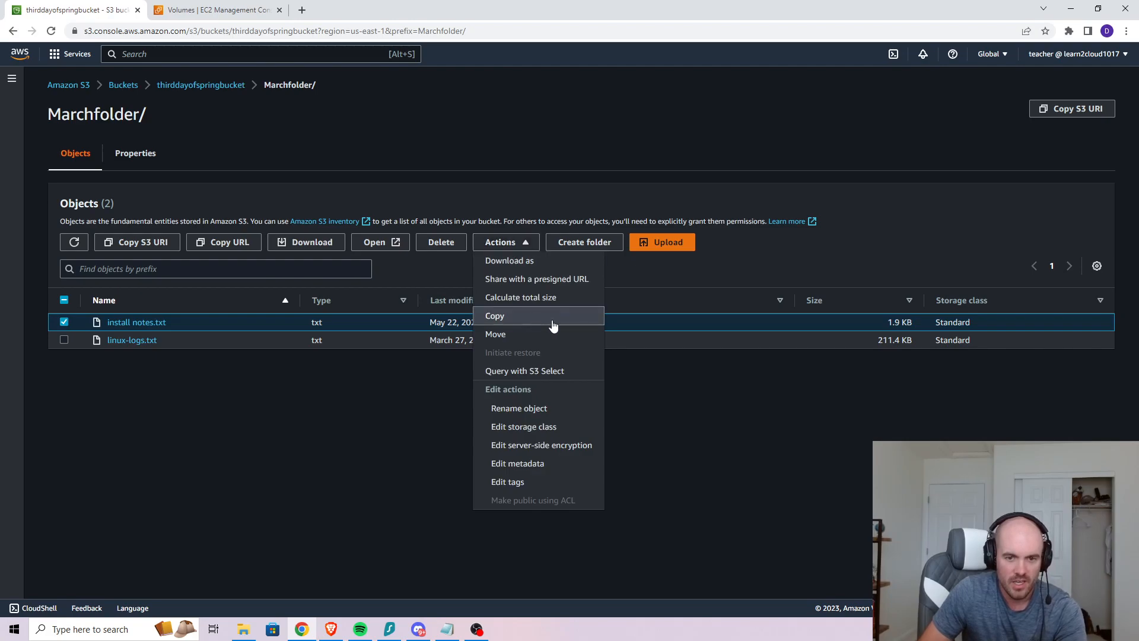
click(539, 444)
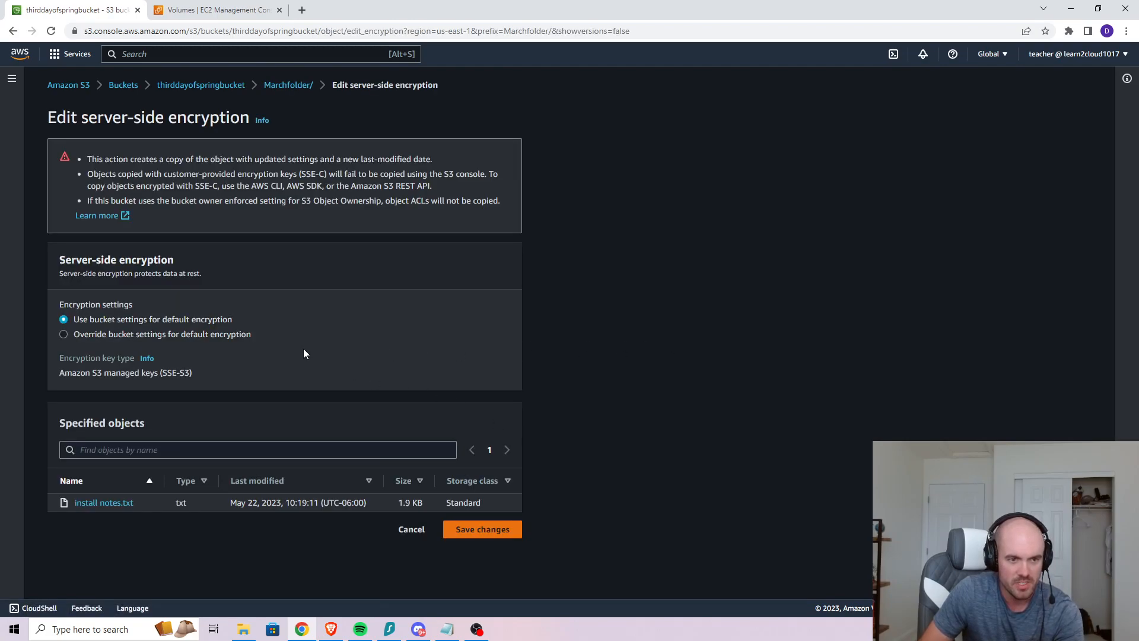
click(124, 334)
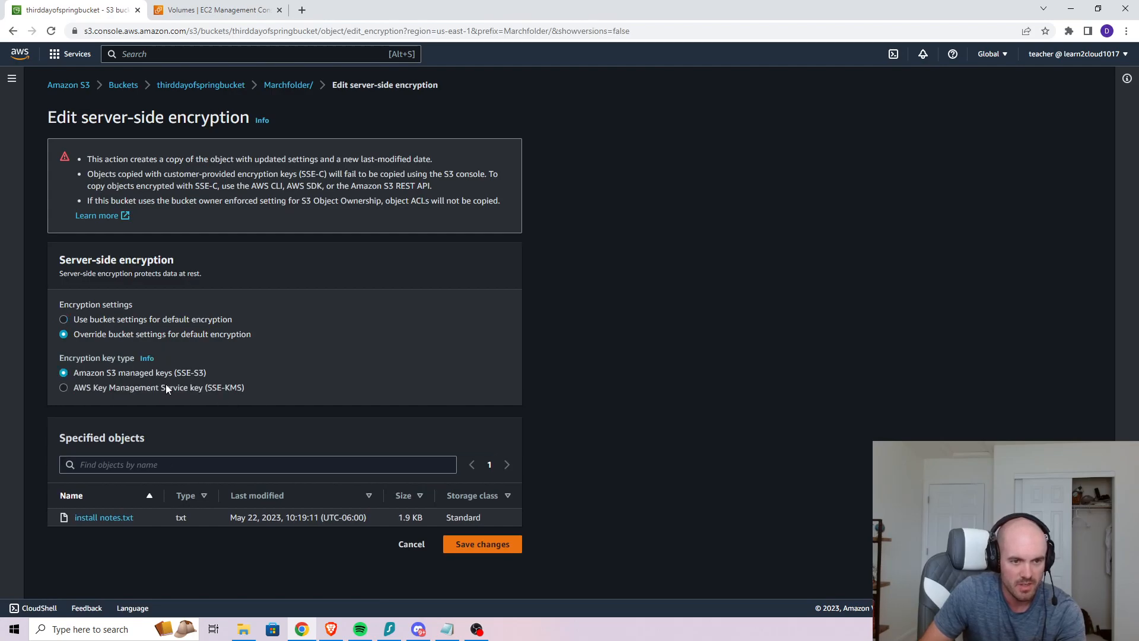
click(167, 389)
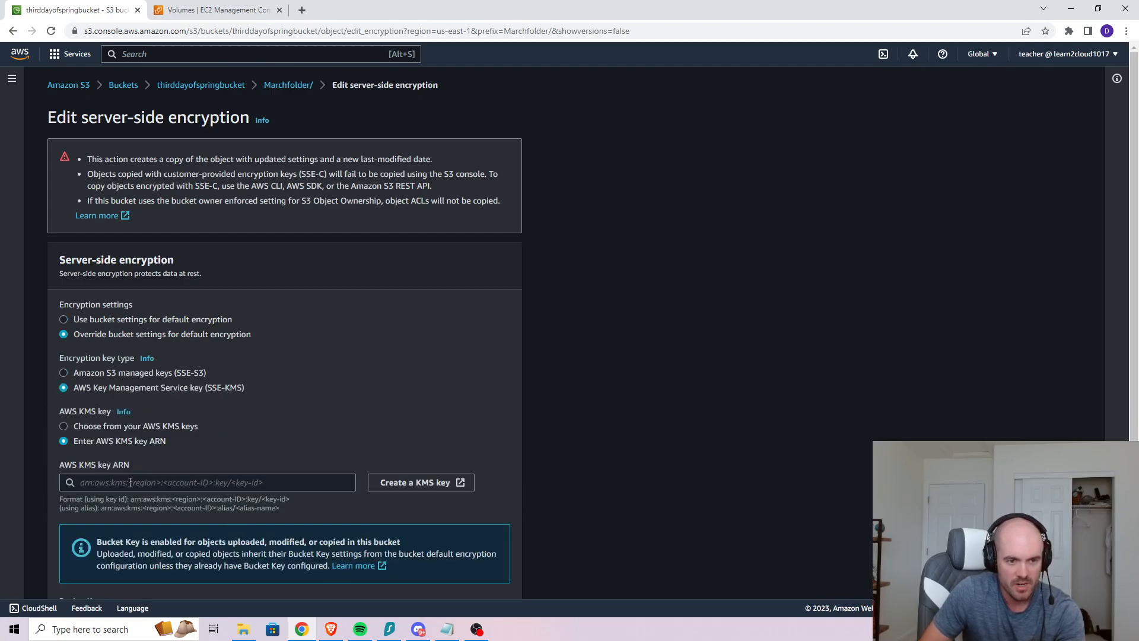
click(67, 373)
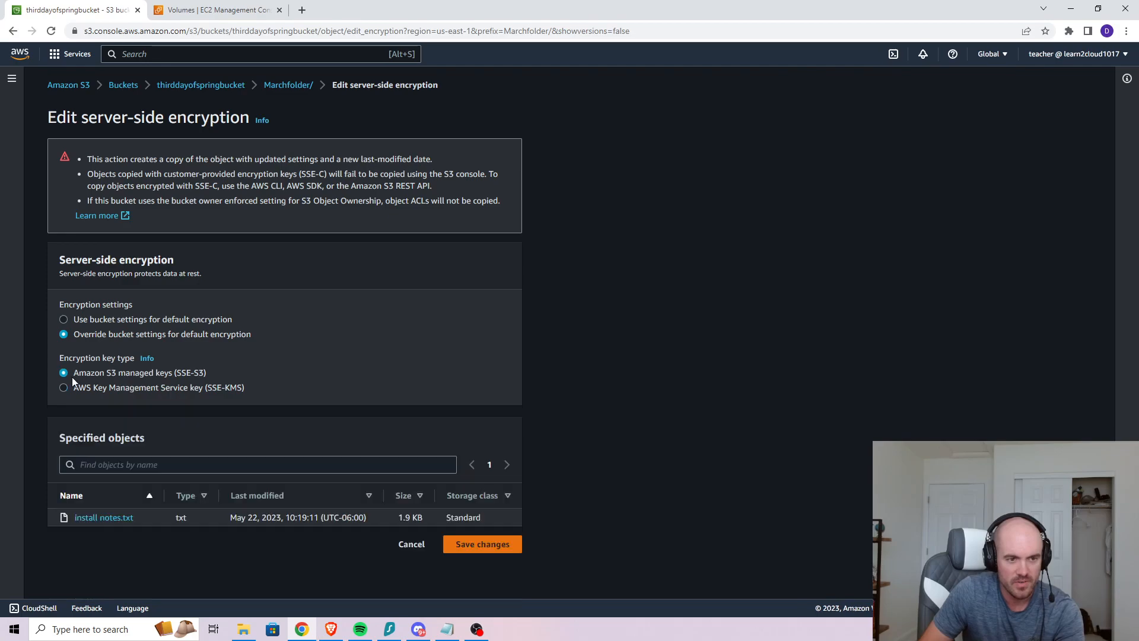
click(99, 319)
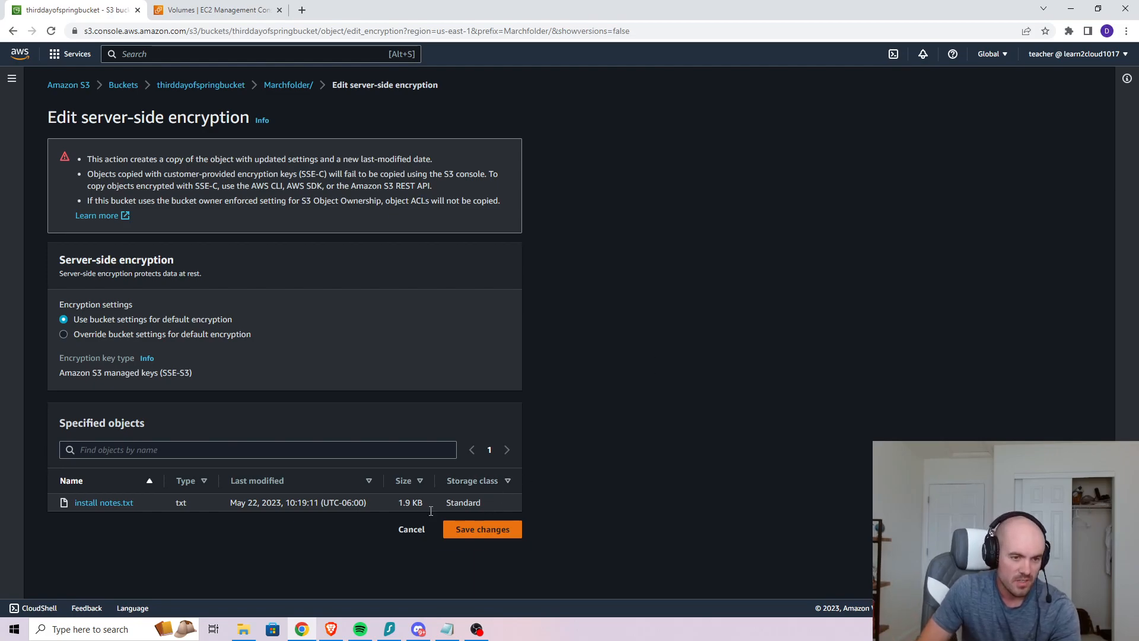
click(408, 529)
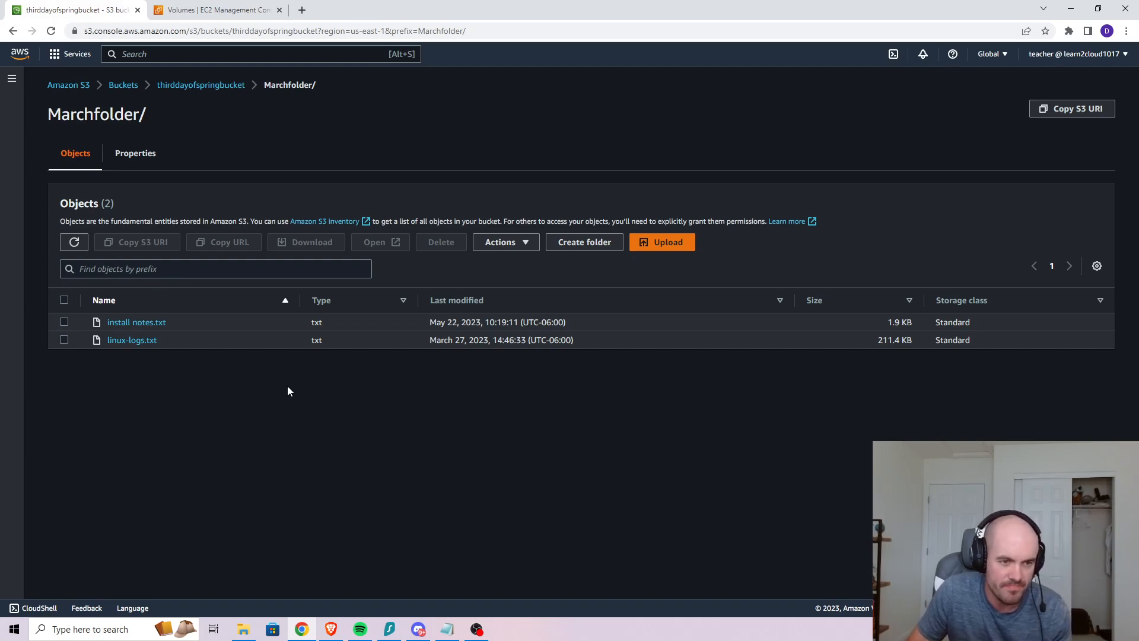
Permanently delete install notes.txt from Marchfolder/, confirming with "permanently delete", and close the deletion status page.
click(65, 322)
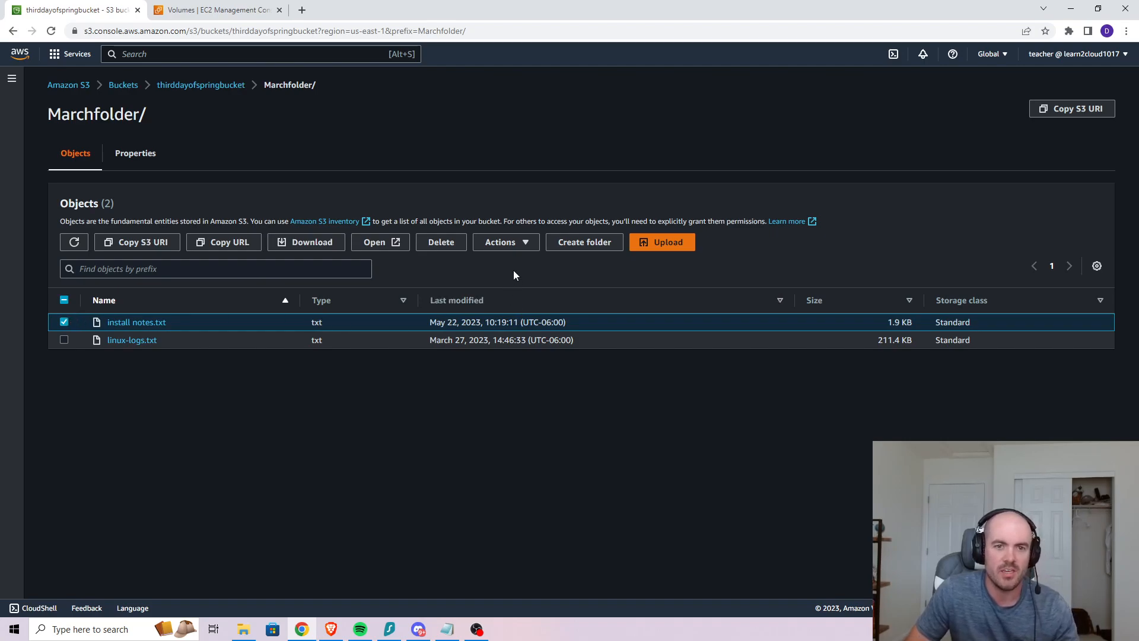
click(440, 245)
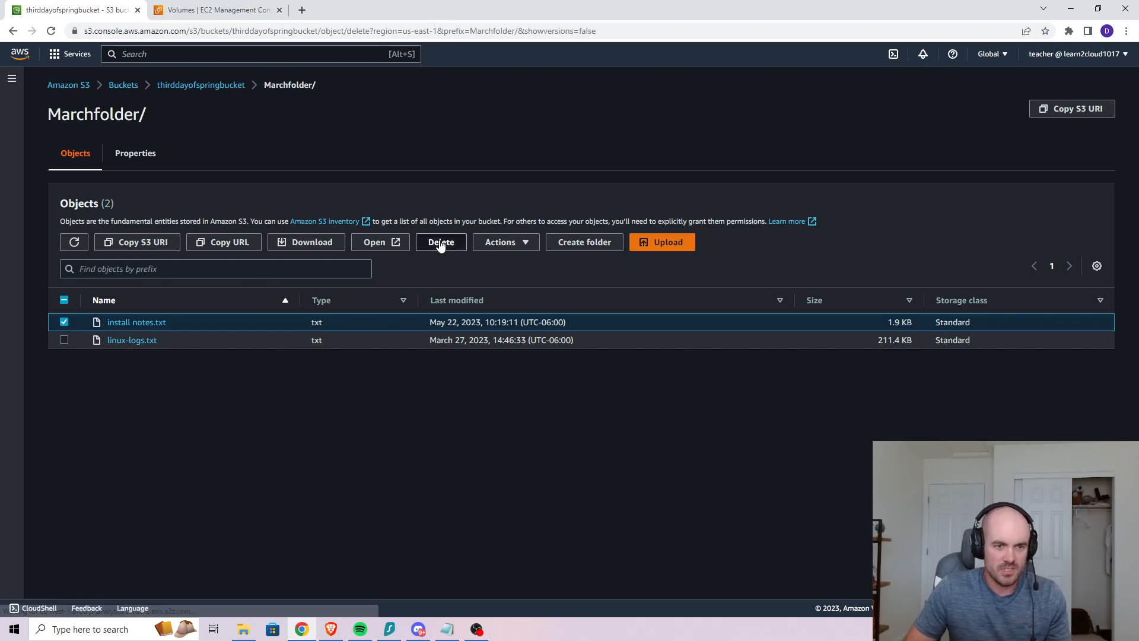
click(171, 427)
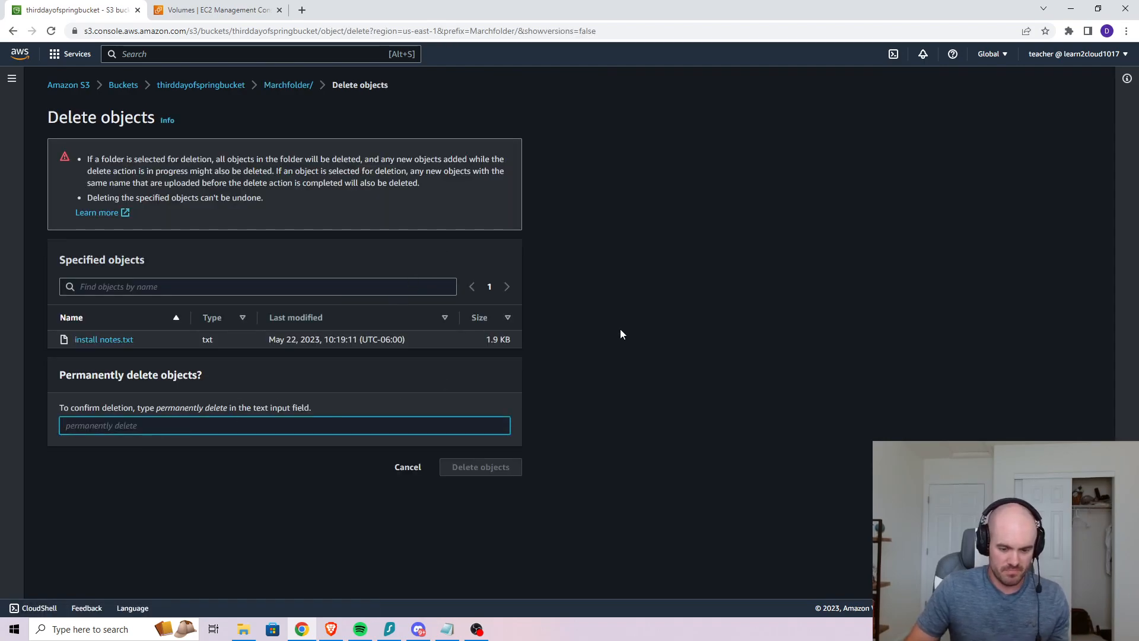
text(permanently delete)
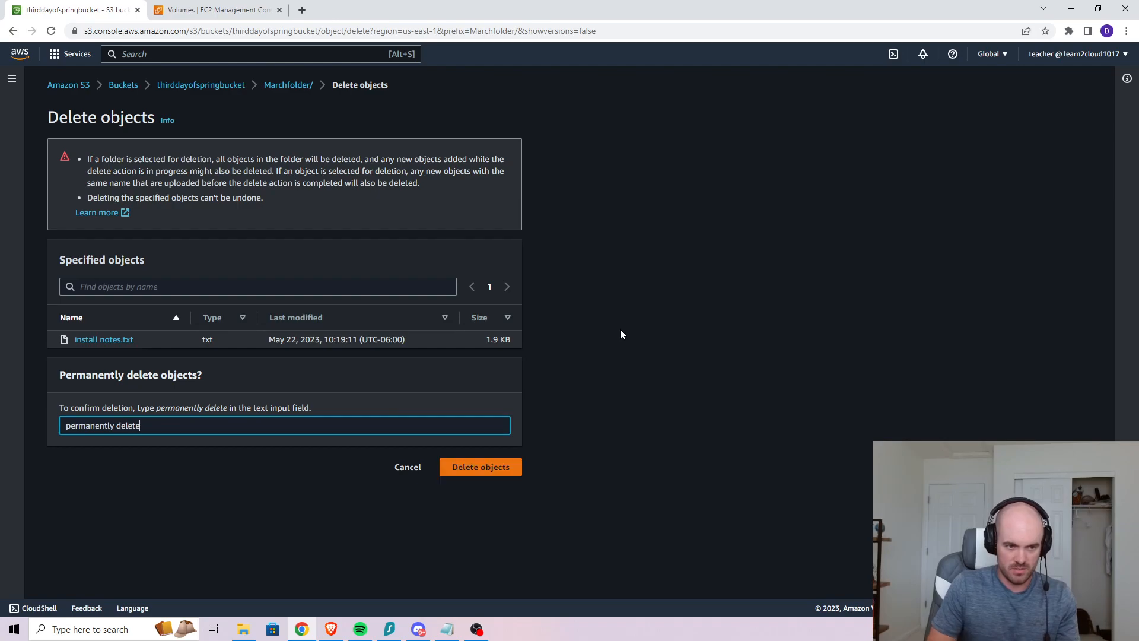
click(490, 471)
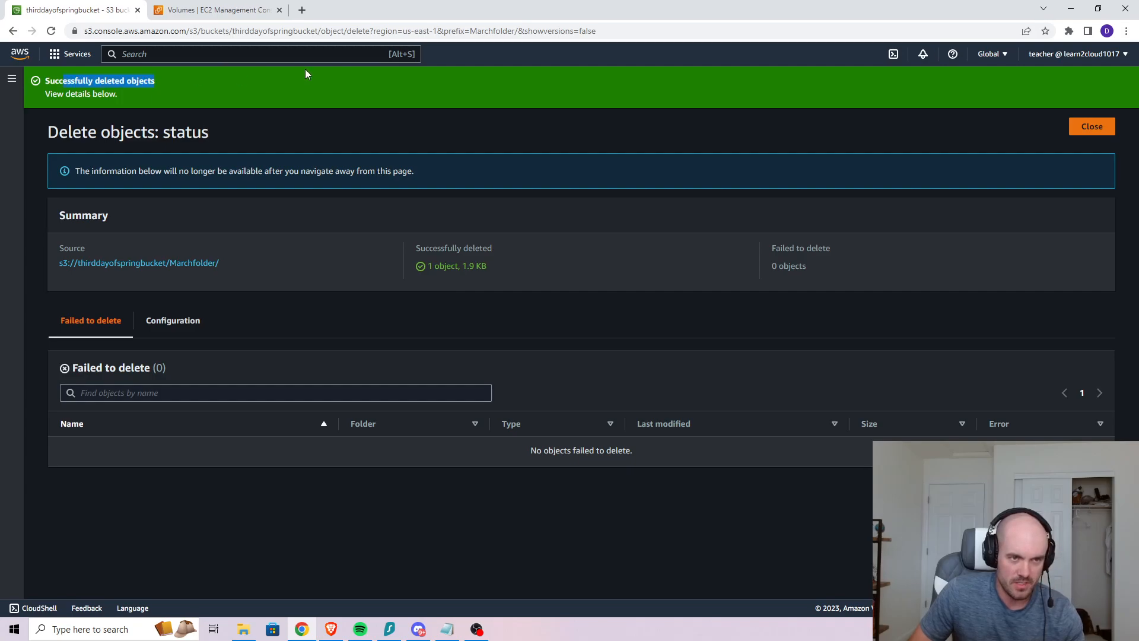
click(1094, 126)
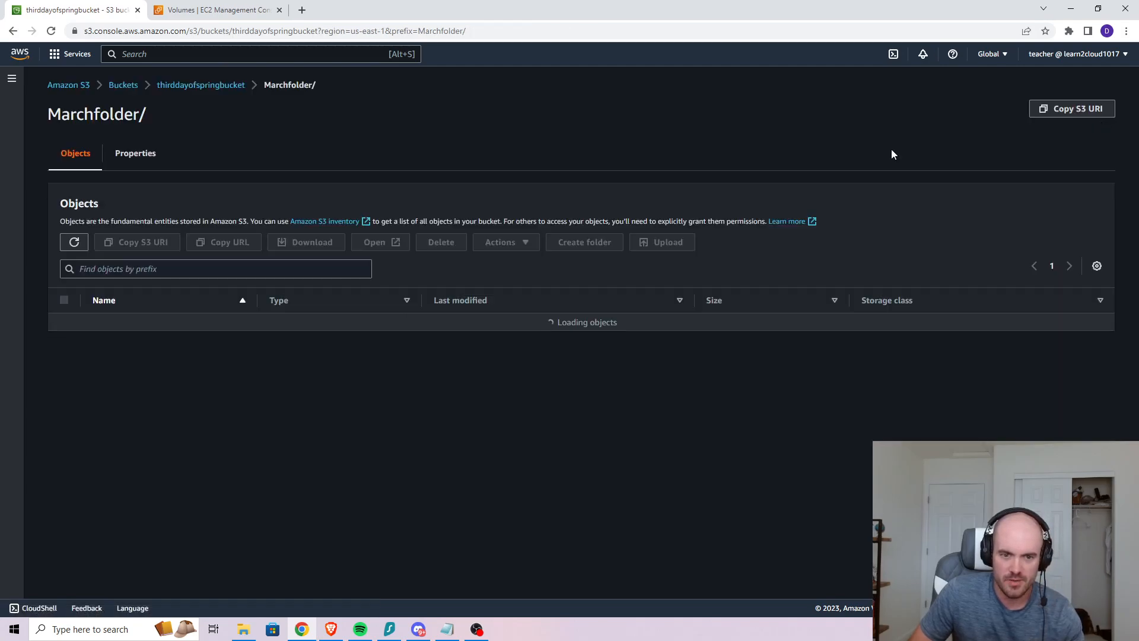
drag(585, 332, 77, 326)
click(237, 348)
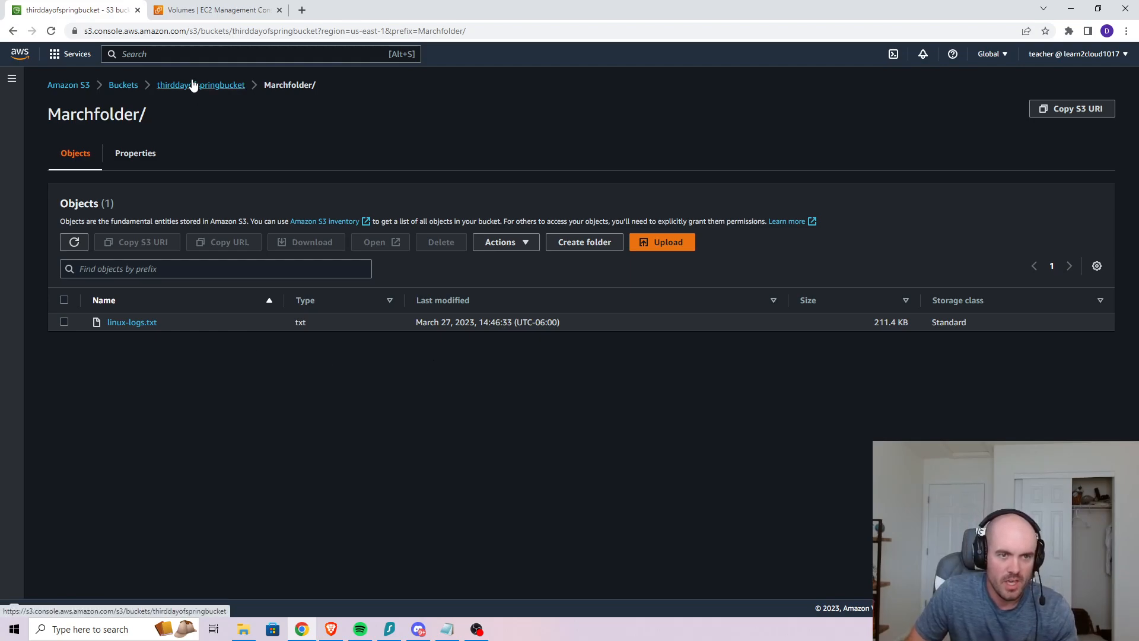
Start creating a bucket from the S3 bucket list and examine the form's Default encryption section.
click(118, 87)
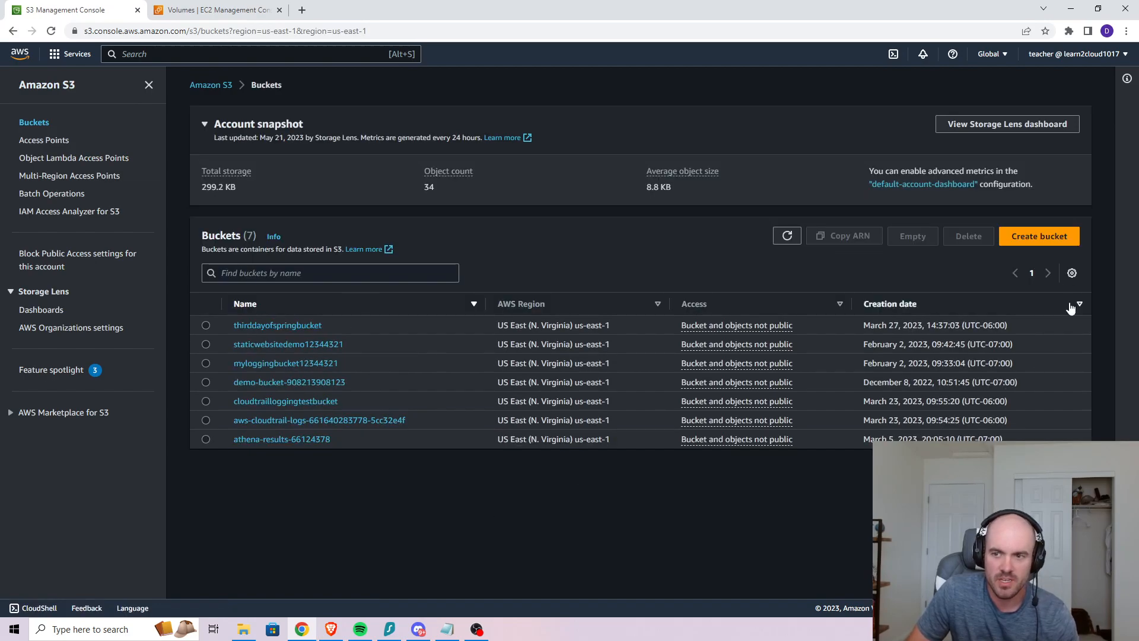
click(1041, 237)
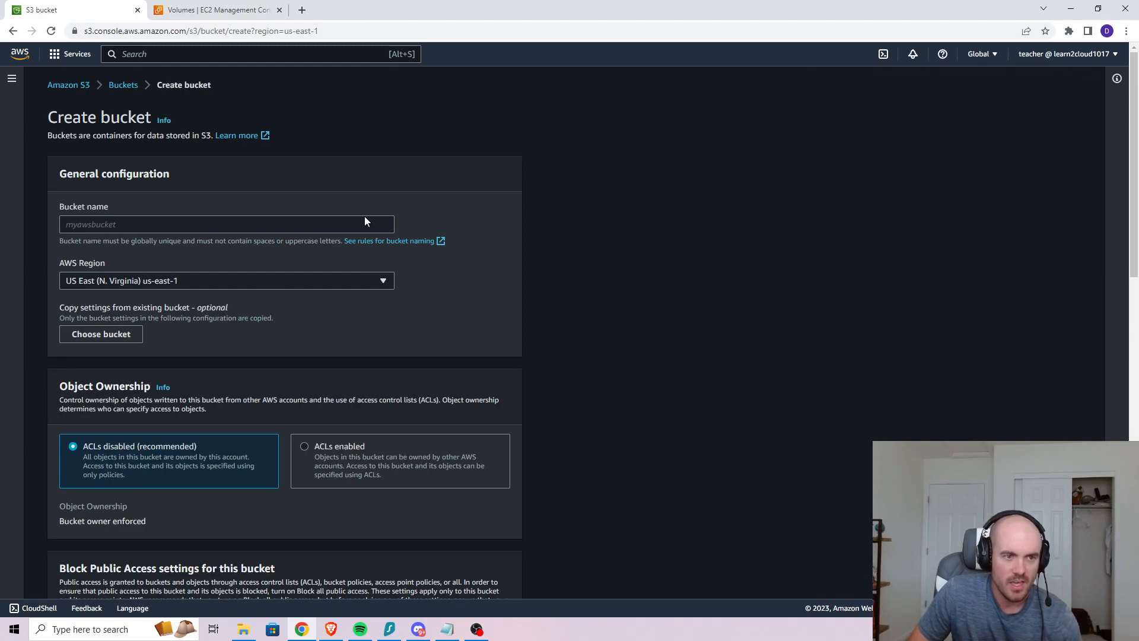
scroll(616, 271, down, 1)
scroll(601, 273, down, 3)
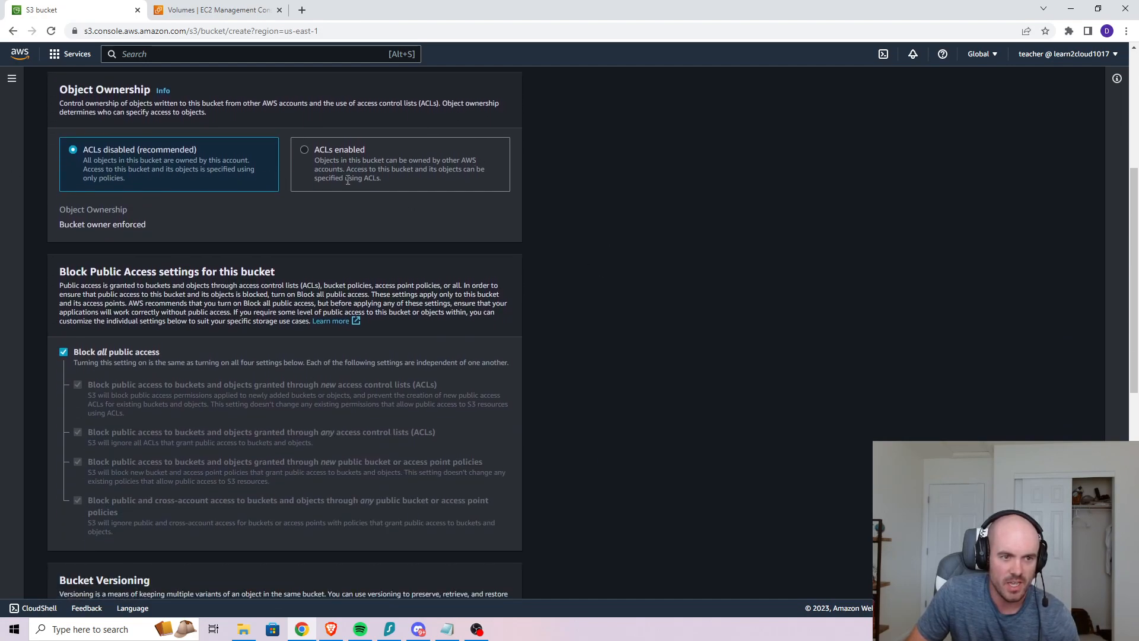
scroll(348, 180, down, 8)
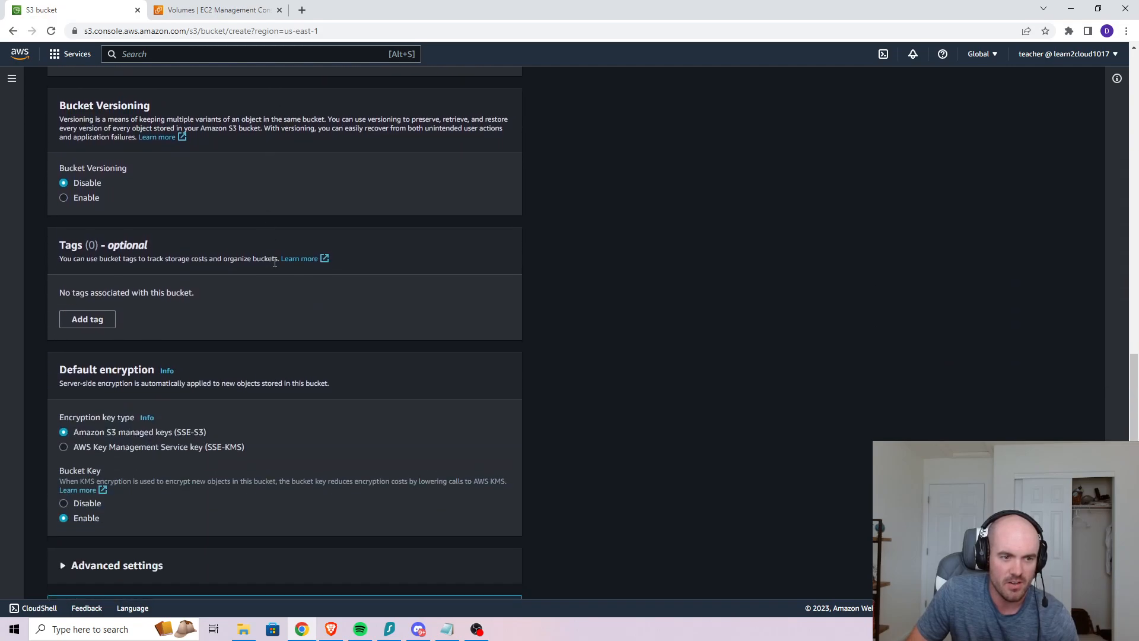
scroll(275, 263, down, 1)
drag(60, 299, 546, 308)
click(676, 294)
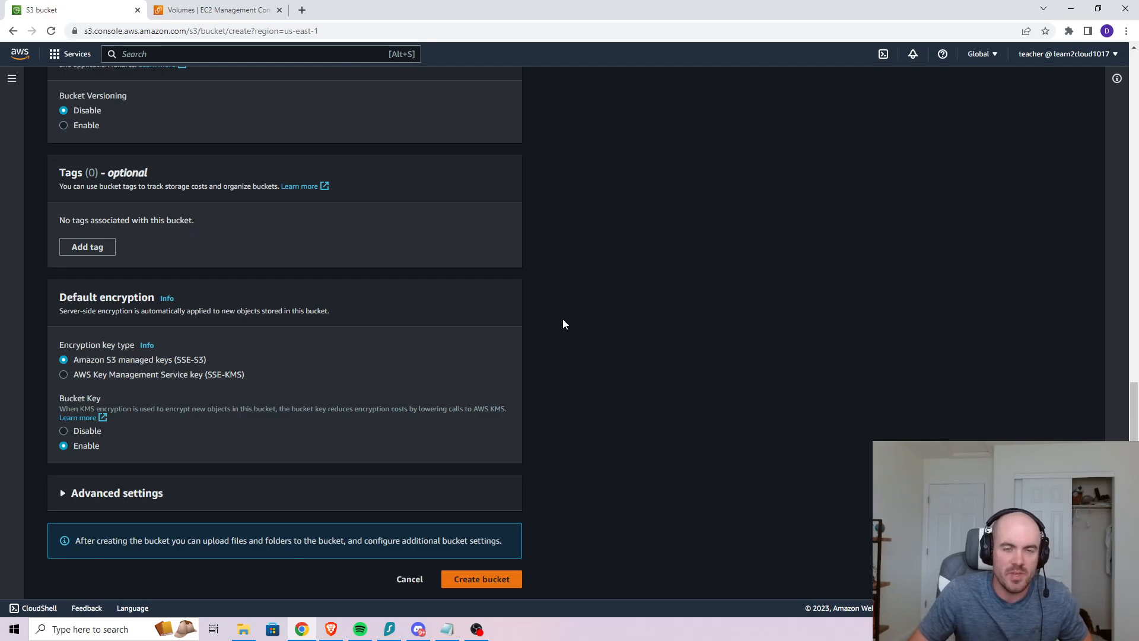
Try SSE-KMS as the new bucket's default encryption, choosing the aws/s3 key from the account's AWS KMS keys.
click(78, 376)
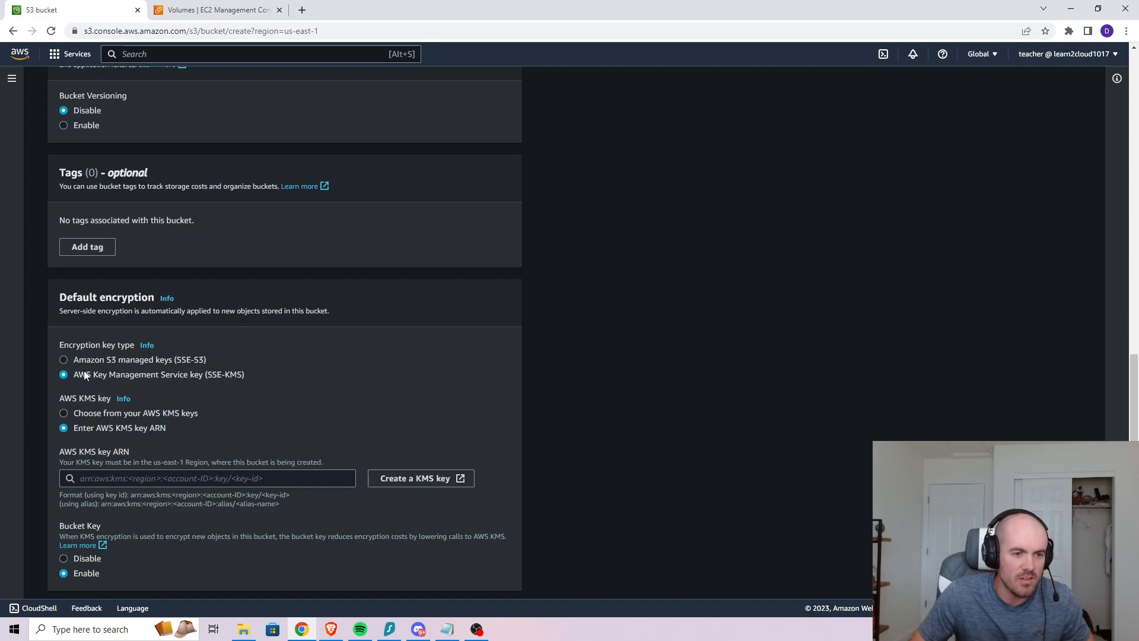
drag(37, 369, 137, 415)
click(130, 423)
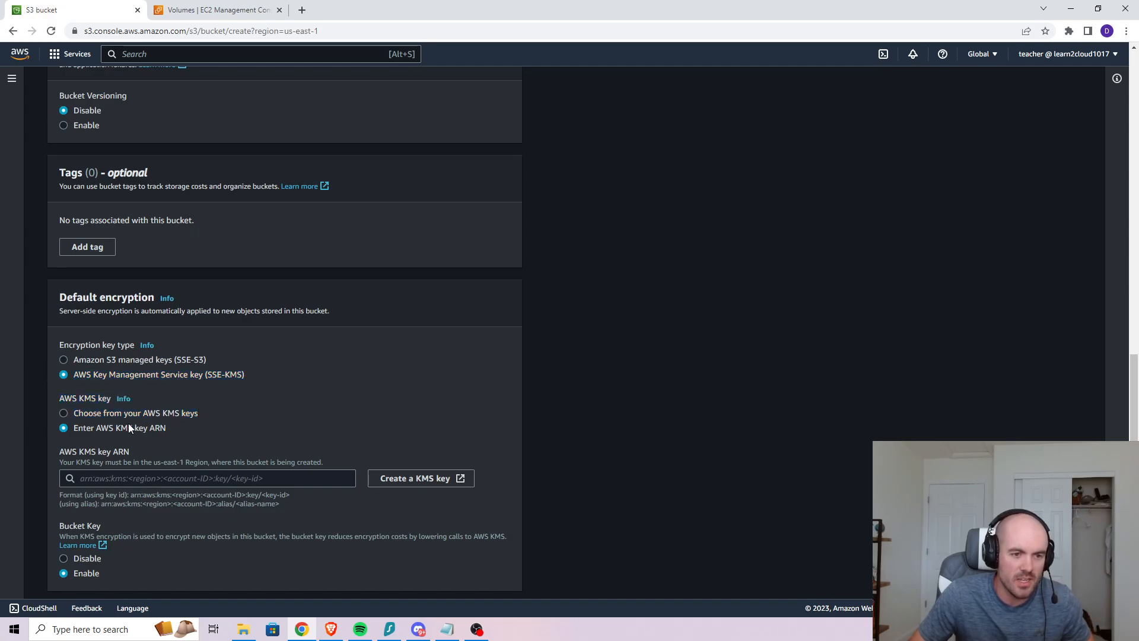
click(129, 412)
click(184, 470)
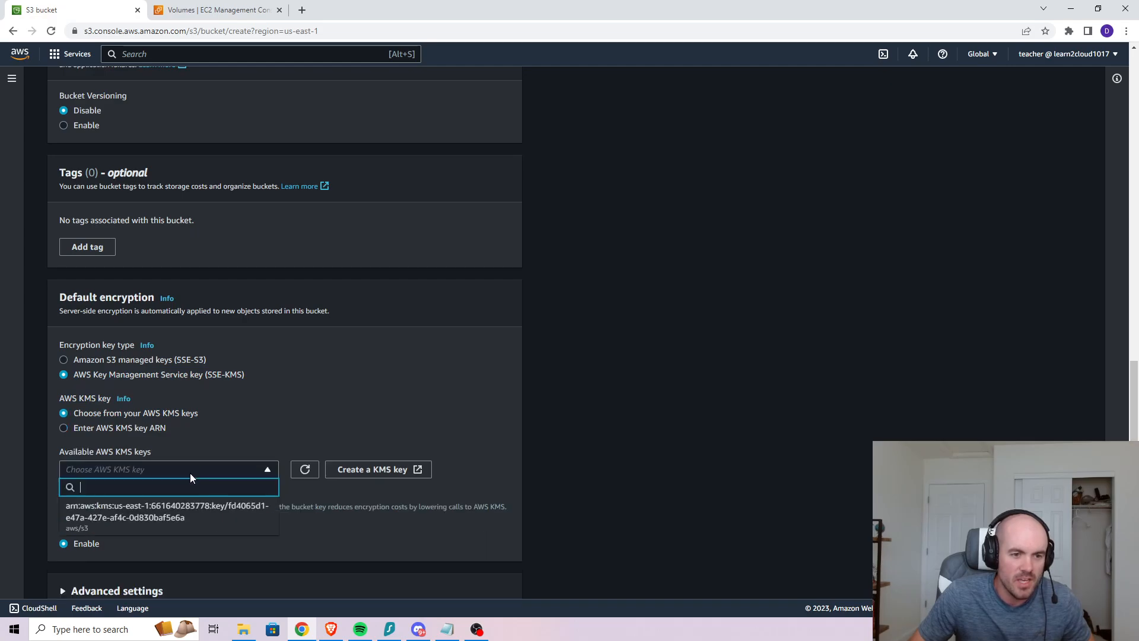
click(102, 517)
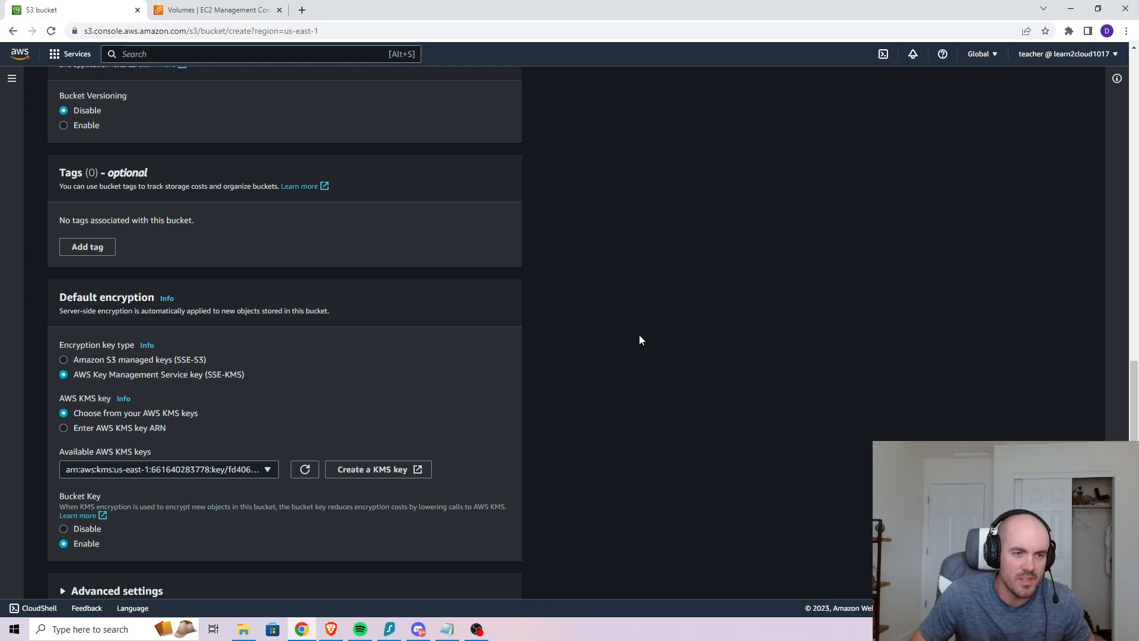
Switch the new bucket's default encryption to Amazon S3 managed keys (SSE-S3) and cancel the bucket creation.
click(94, 361)
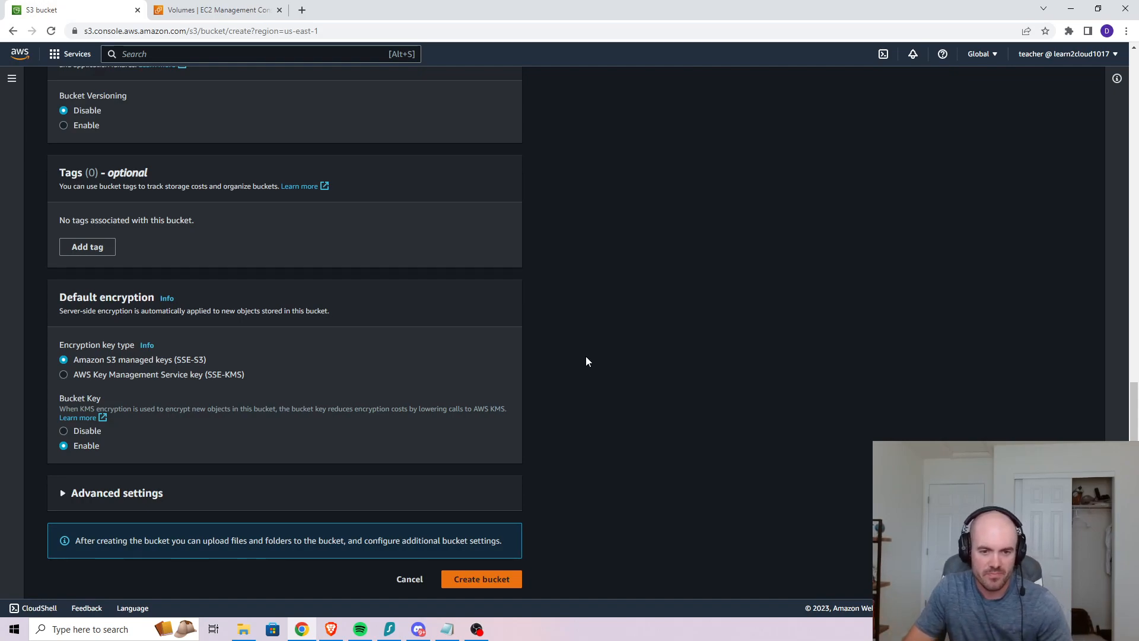
scroll(440, 238, up, 15)
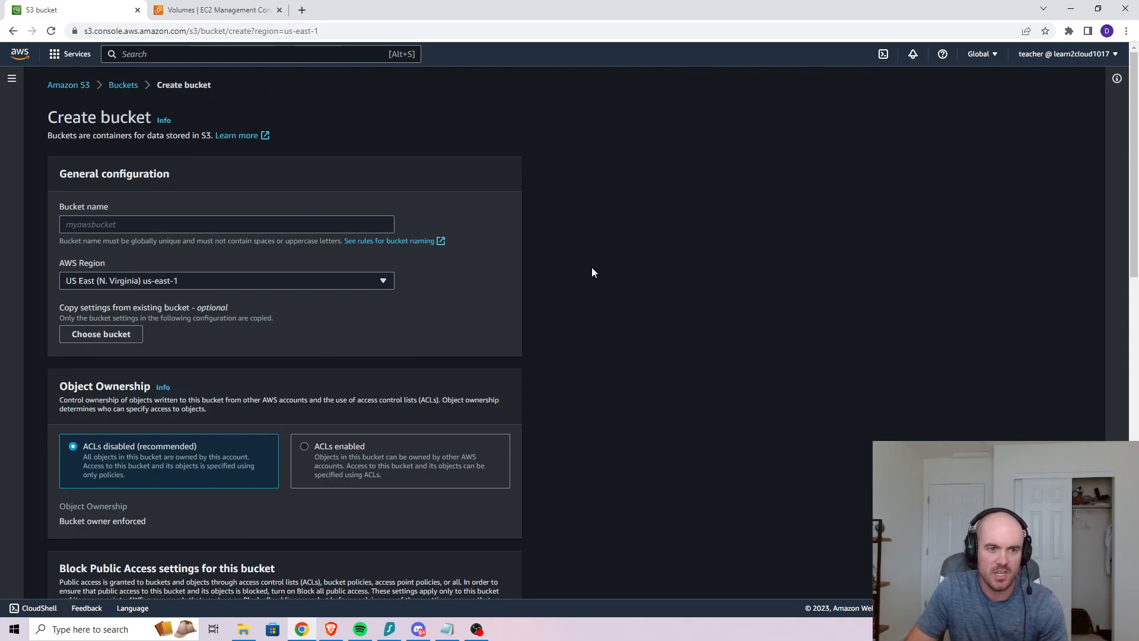
scroll(589, 270, down, 13)
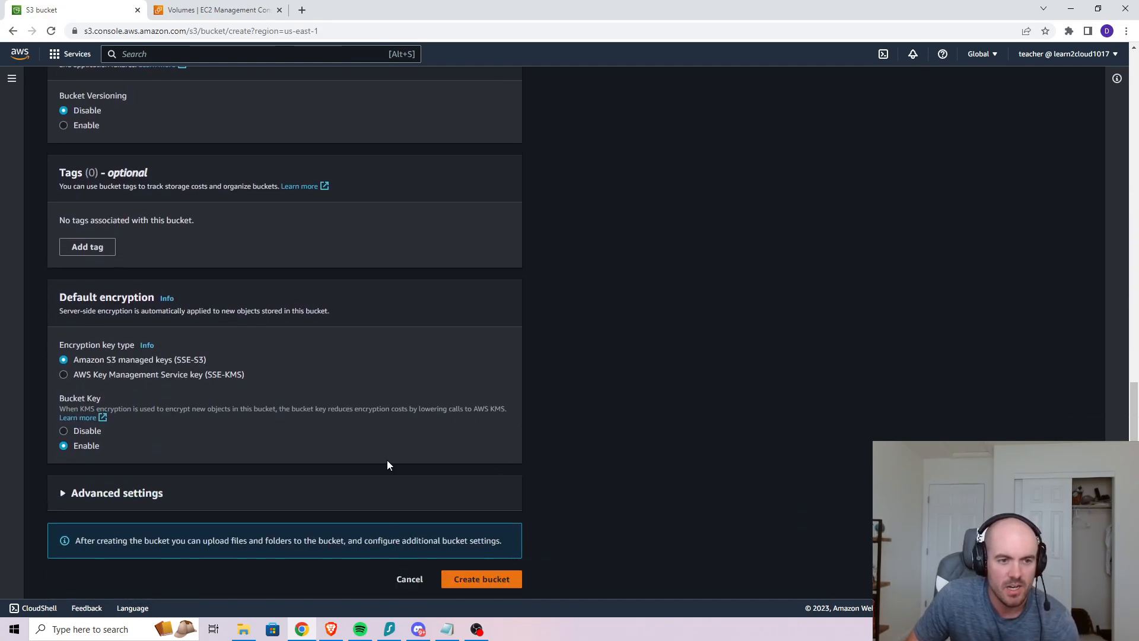
click(409, 580)
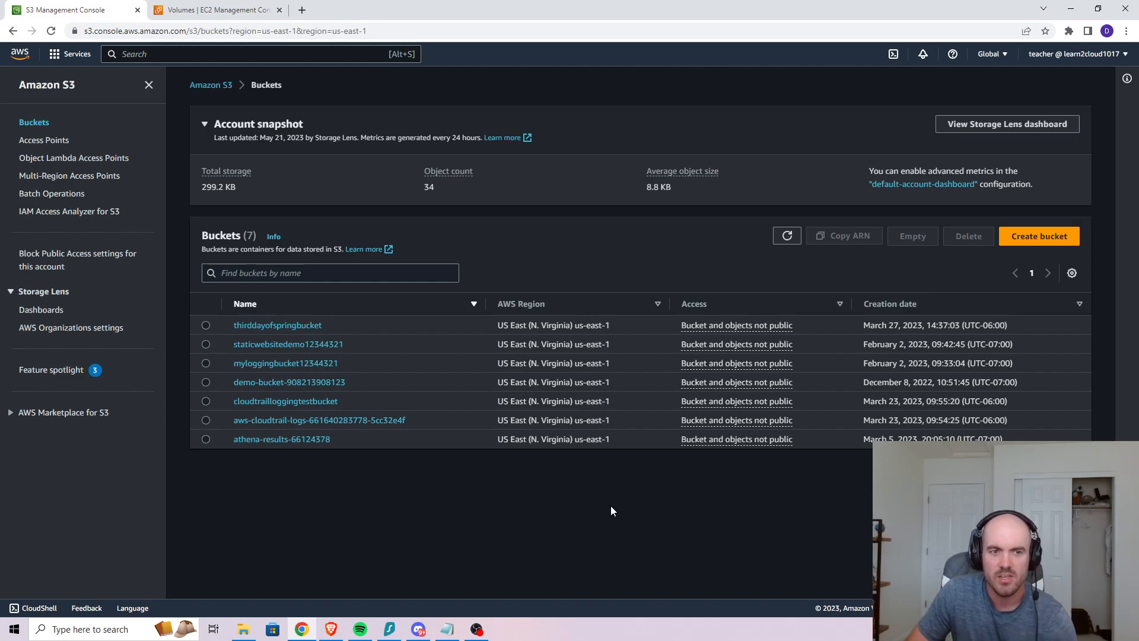
Delete the 100 GiB gp2 EBS volume in the EC2 console and return to the S3 bucket list.
click(231, 13)
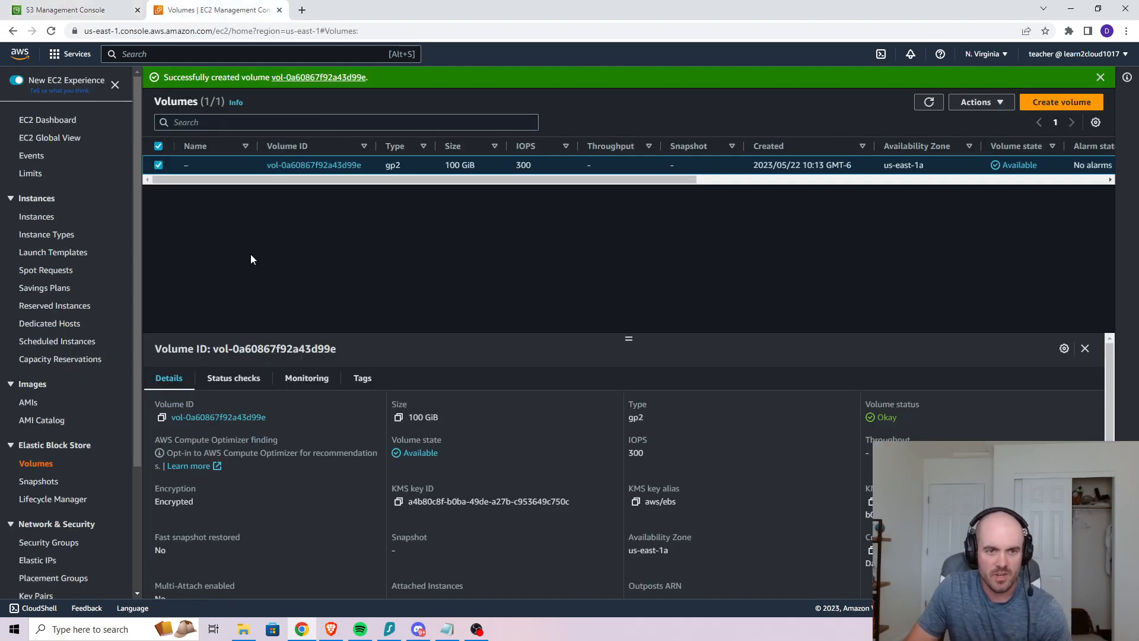
click(1100, 78)
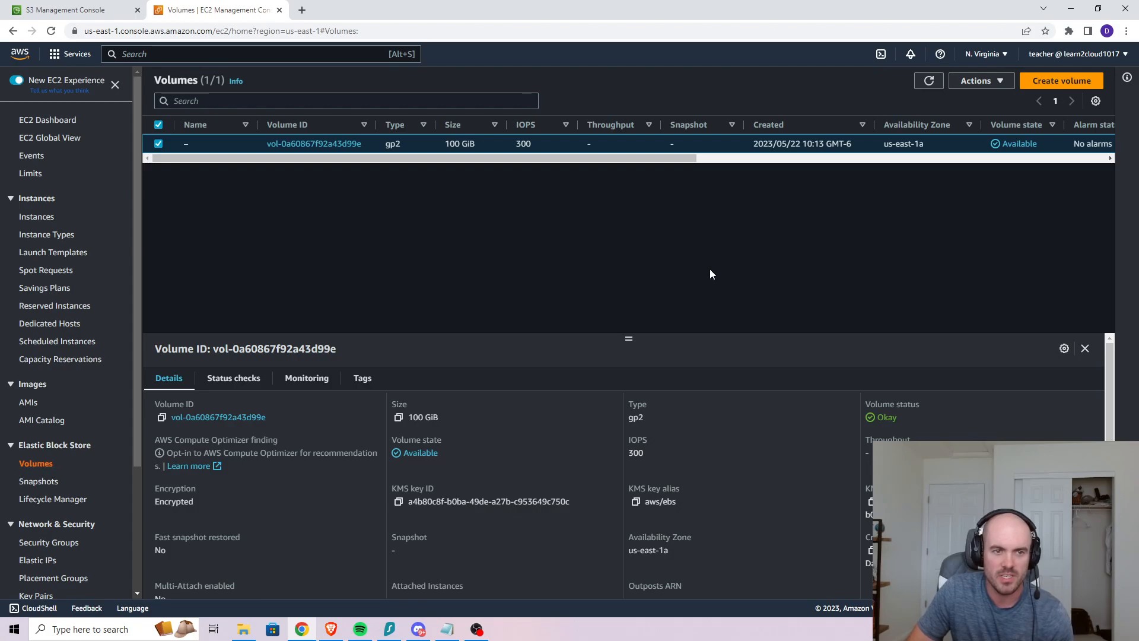
click(1002, 80)
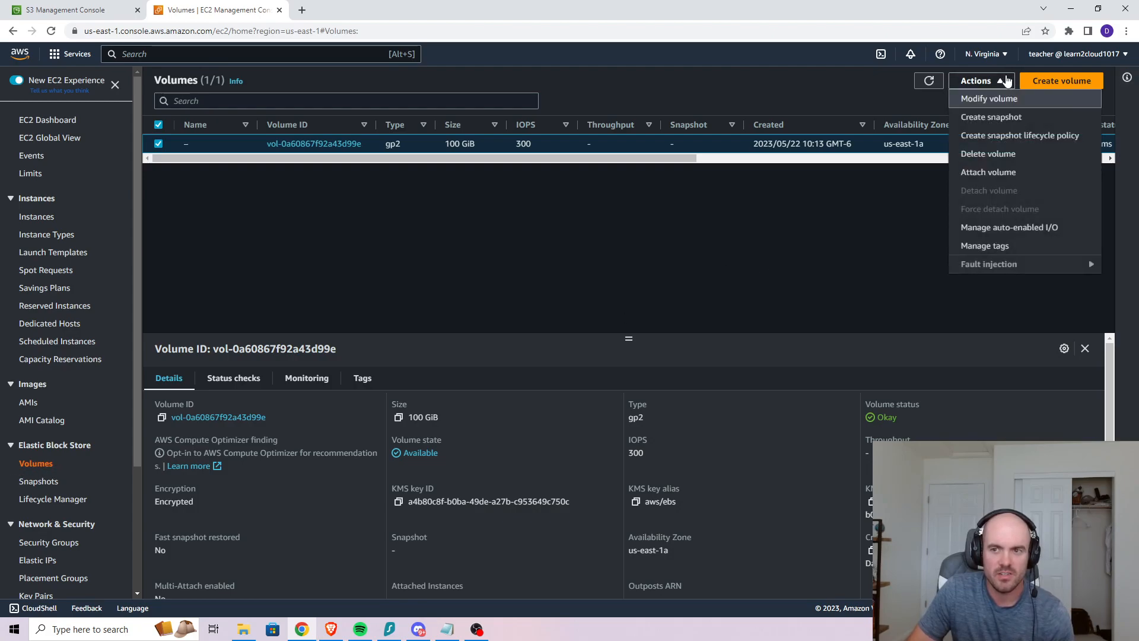
click(1000, 155)
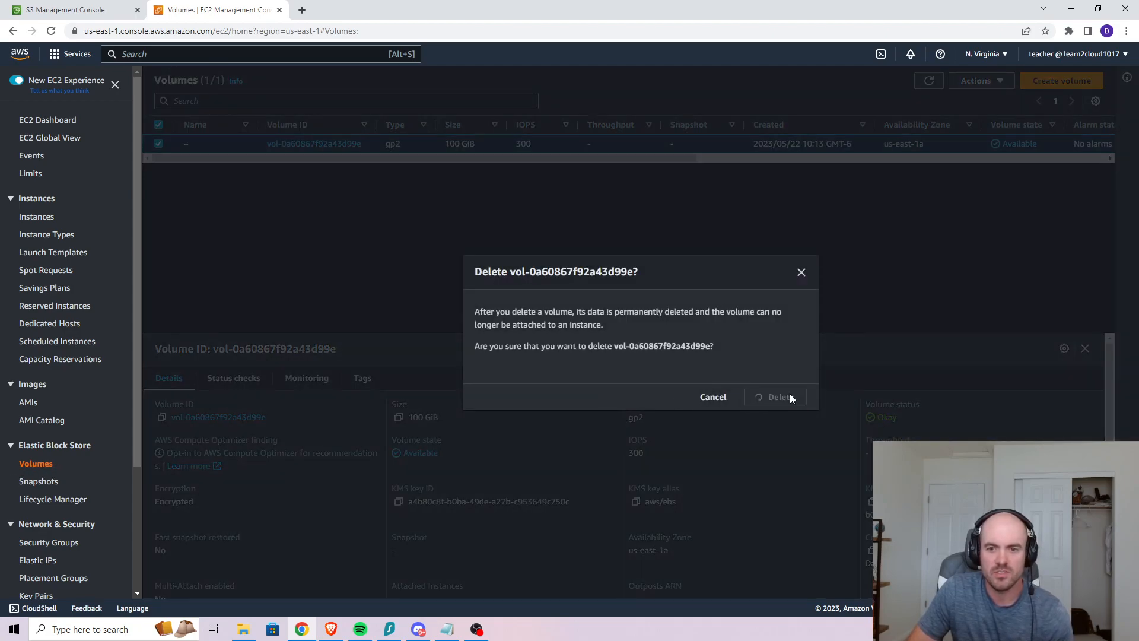
click(786, 398)
click(929, 102)
click(1101, 77)
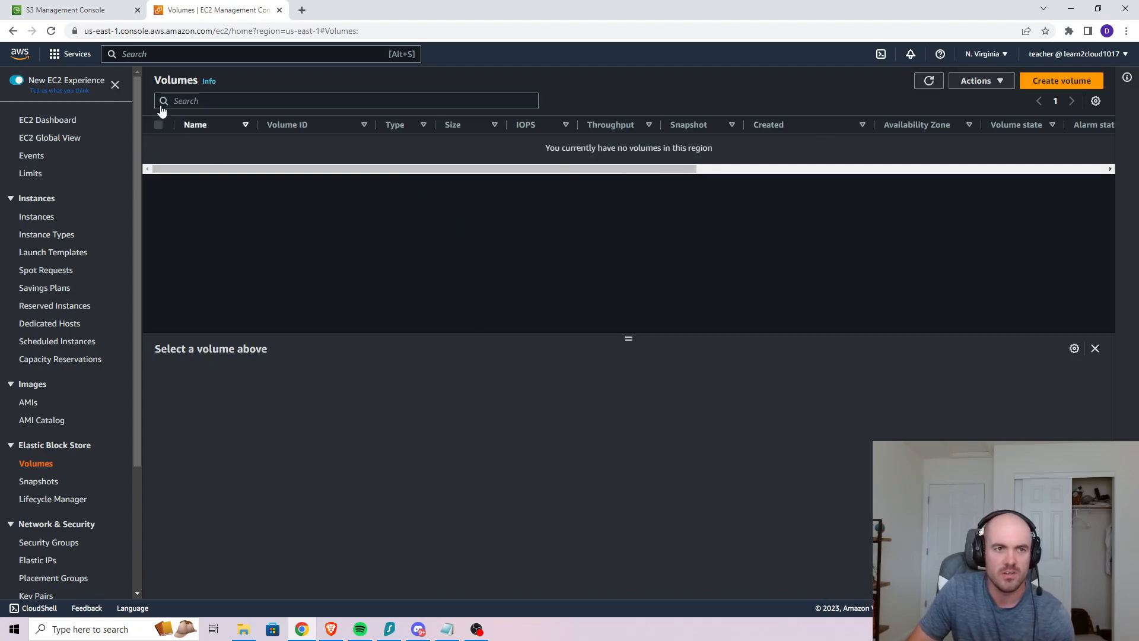
click(78, 8)
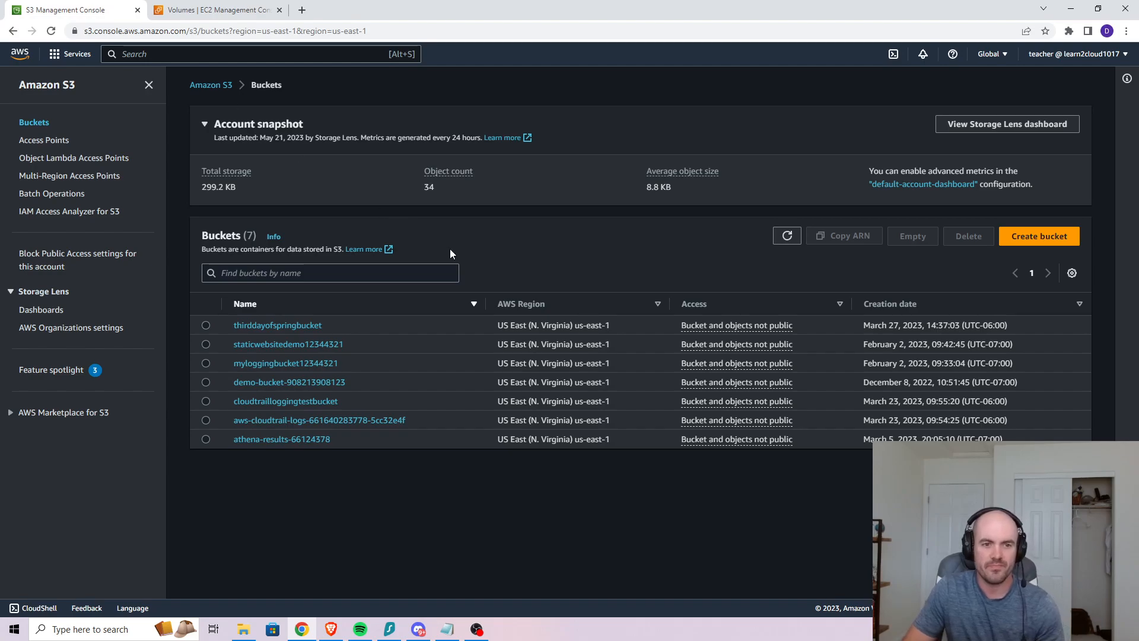